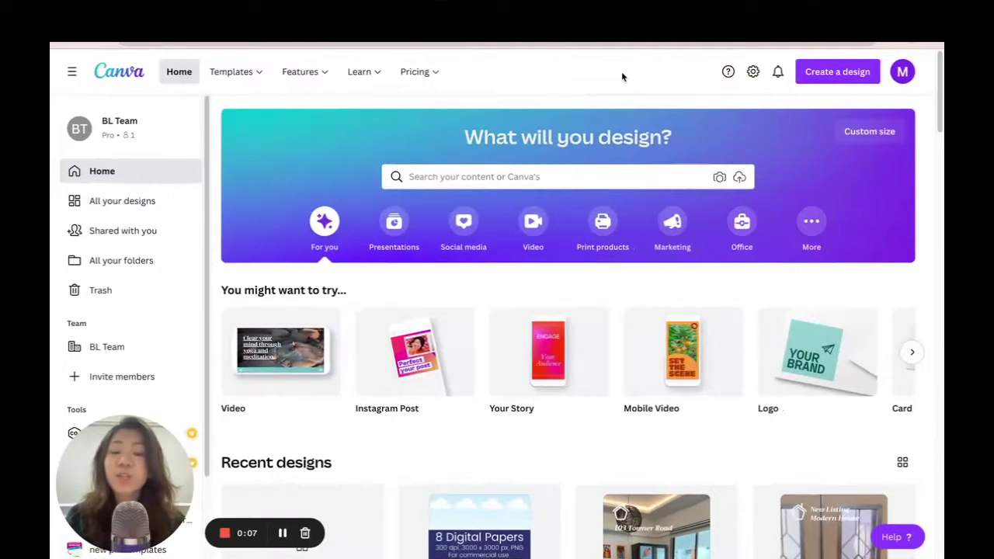
Create a new blank custom-size design of 1000 × 1000 px
click(836, 75)
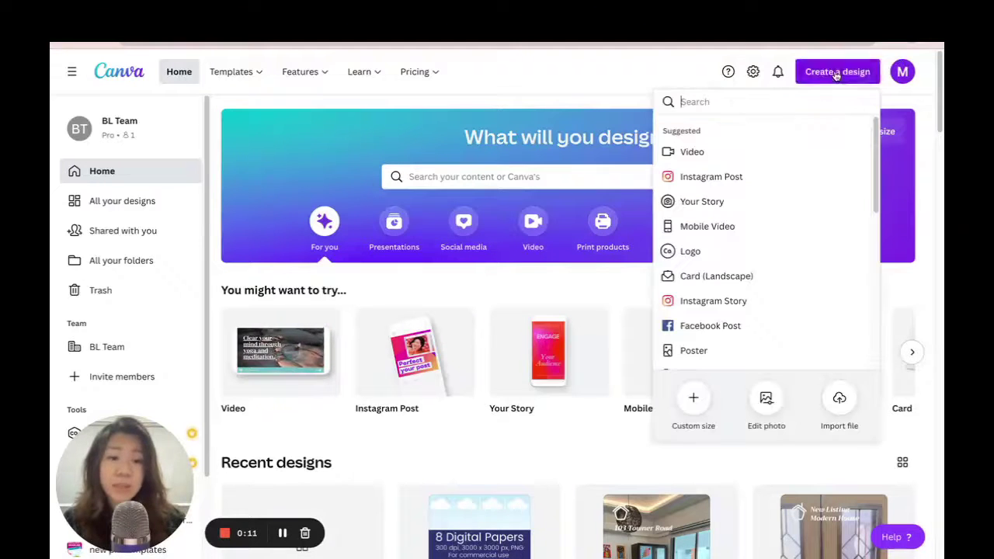
click(694, 400)
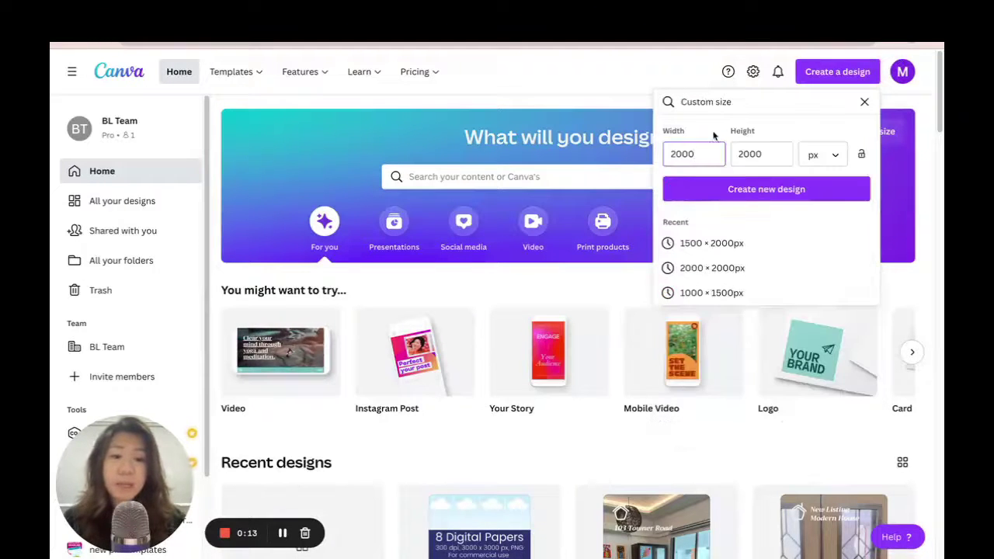
text(00)
key(BackSpace)
key(BackSpace)
key(BackSpace)
key(BackSpace)
key(BackSpace)
key(BackSpace)
text(1000)
key(Tab)
text(1000)
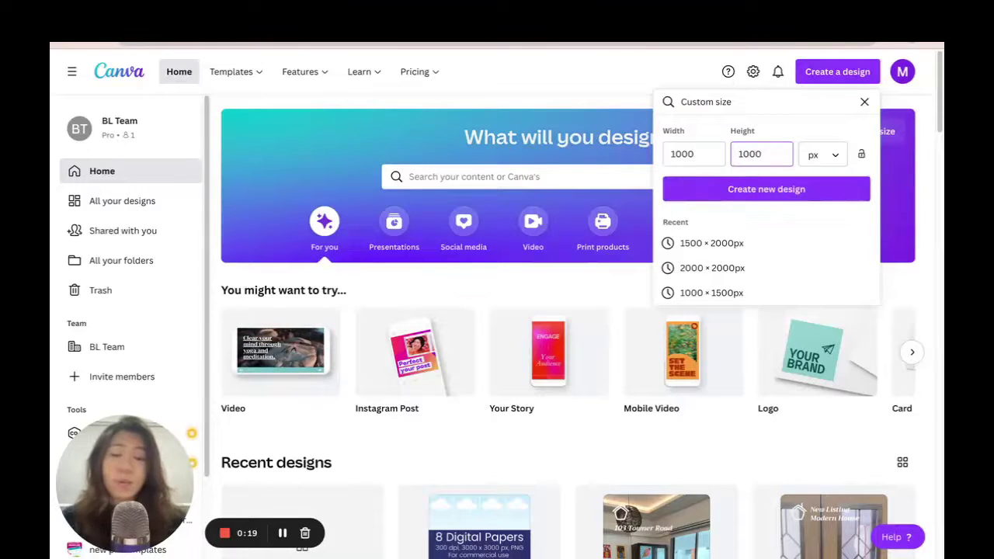
click(781, 190)
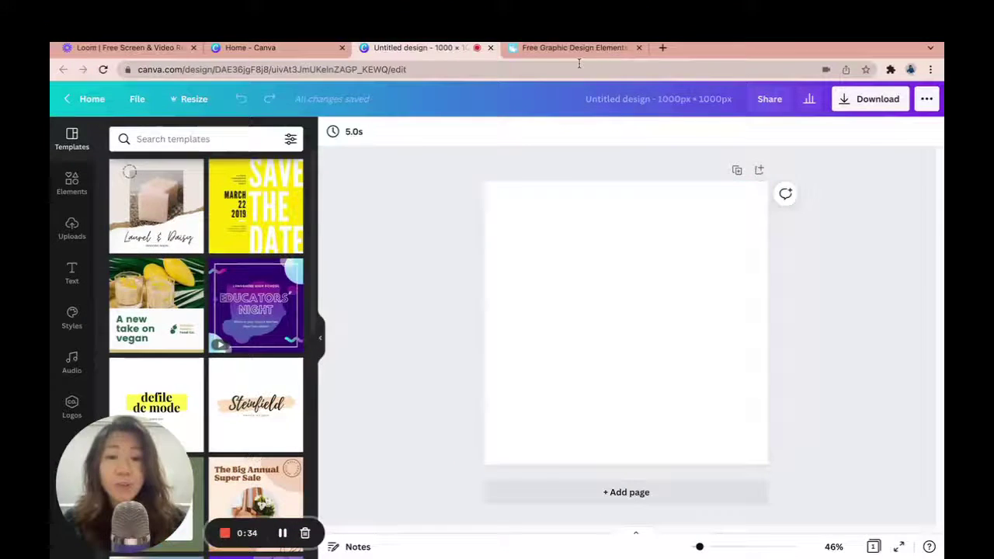
click(574, 47)
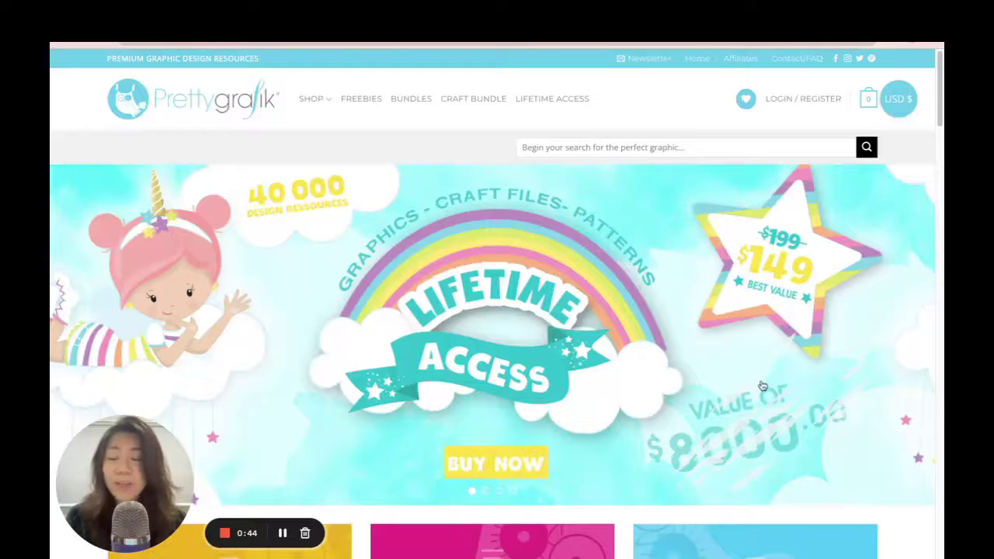
Search the Prettygrafik store for 'valentine' graphics
mouse_move(907, 369)
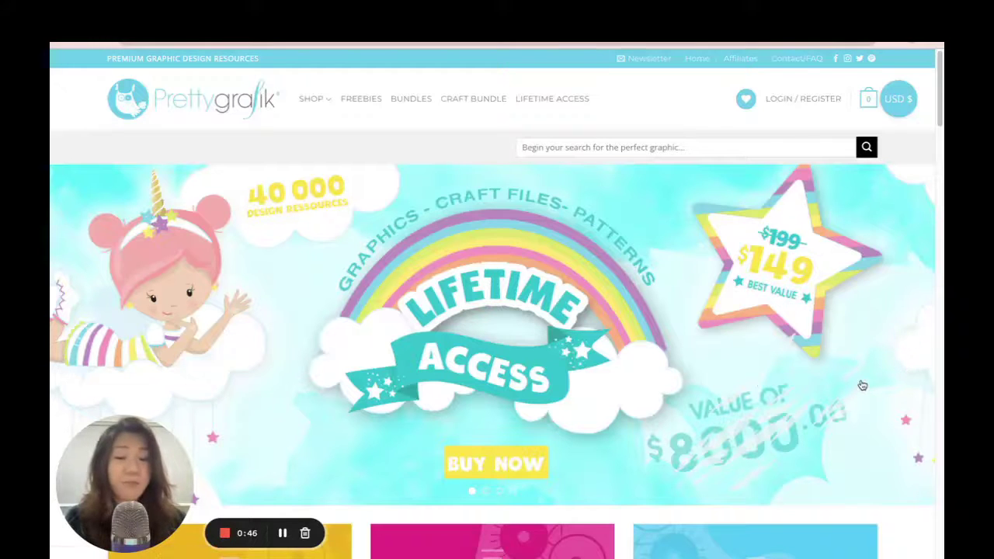
scroll(862, 382, down, 2)
scroll(659, 149, up, 2)
click(659, 149)
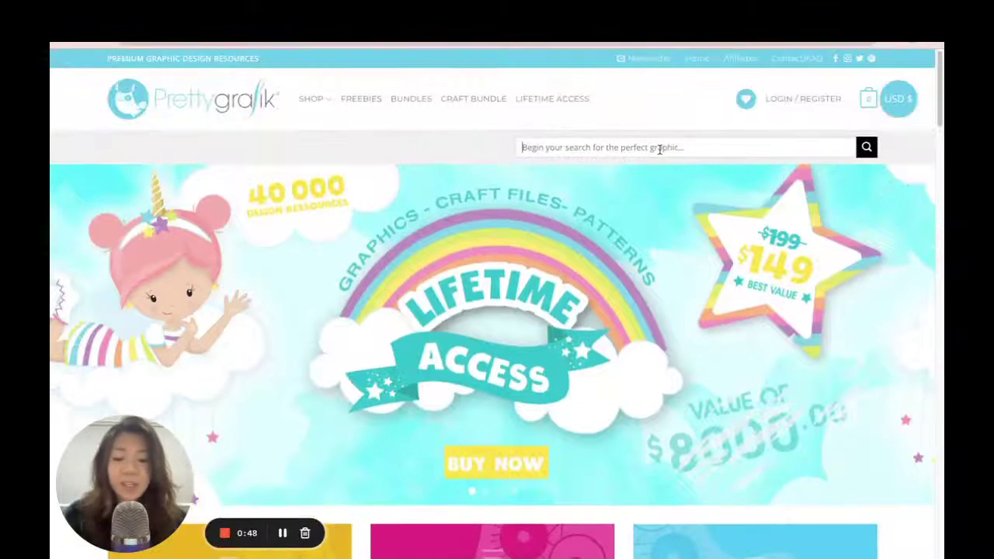
text(valentin)
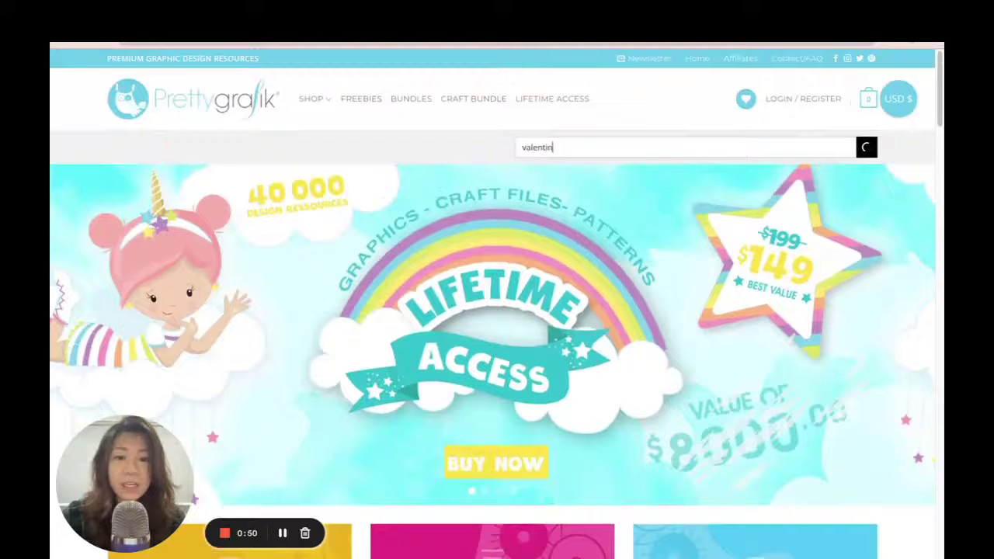
text(e)
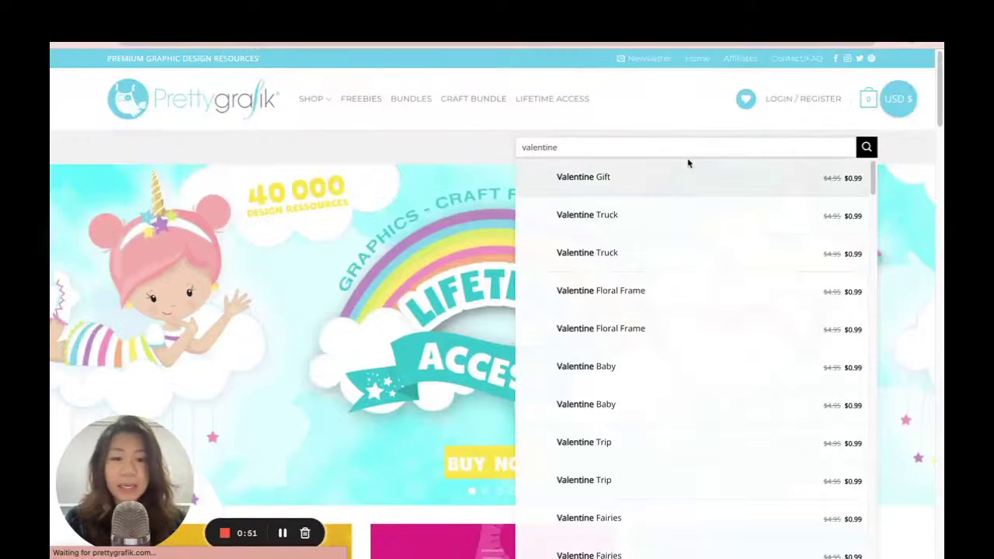
key(Return)
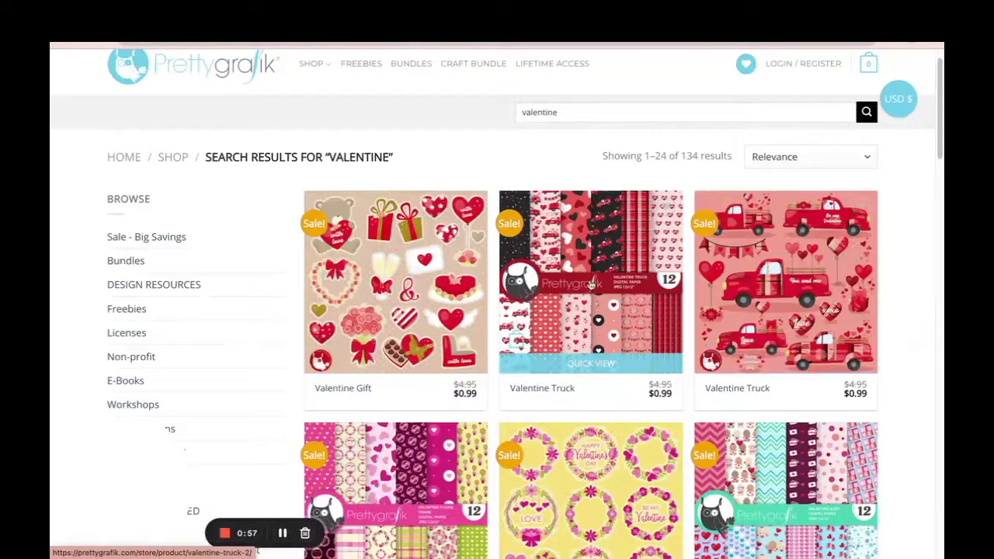
Open the Valentine Truck product in a new tab, then view Canva's uploaded images
right_click(590, 301)
click(621, 305)
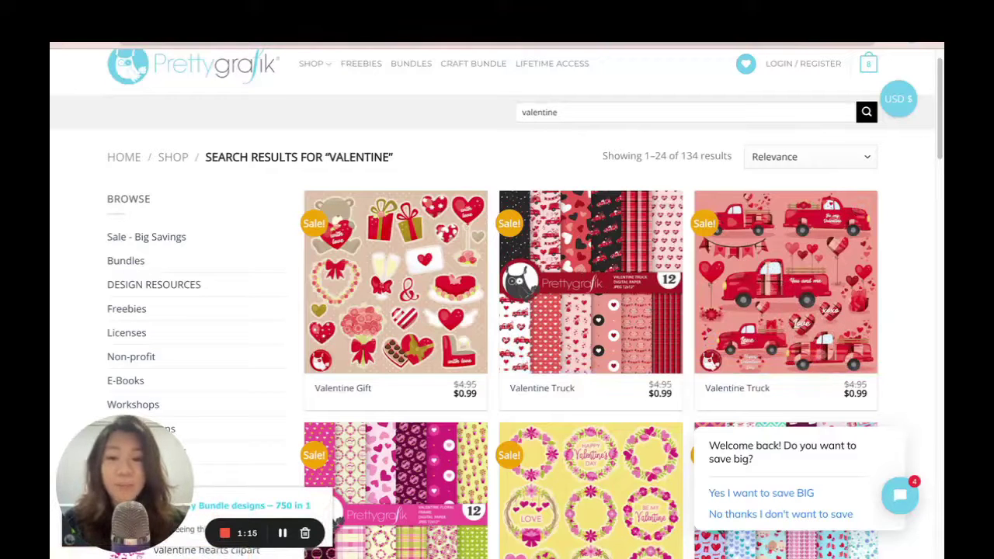
key(ctrl+Tab)
click(71, 196)
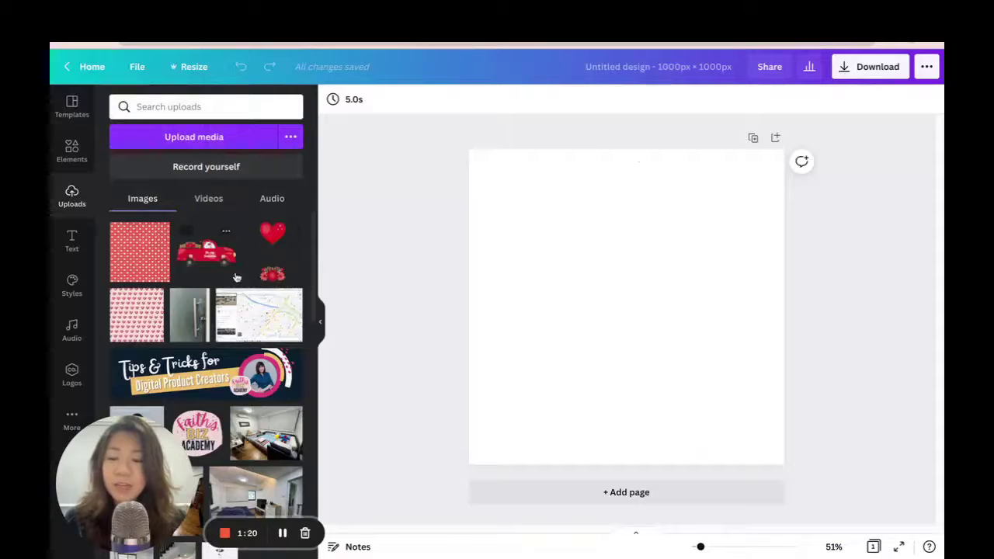
Add the red heart pattern and resize it to fill the whole page
click(150, 253)
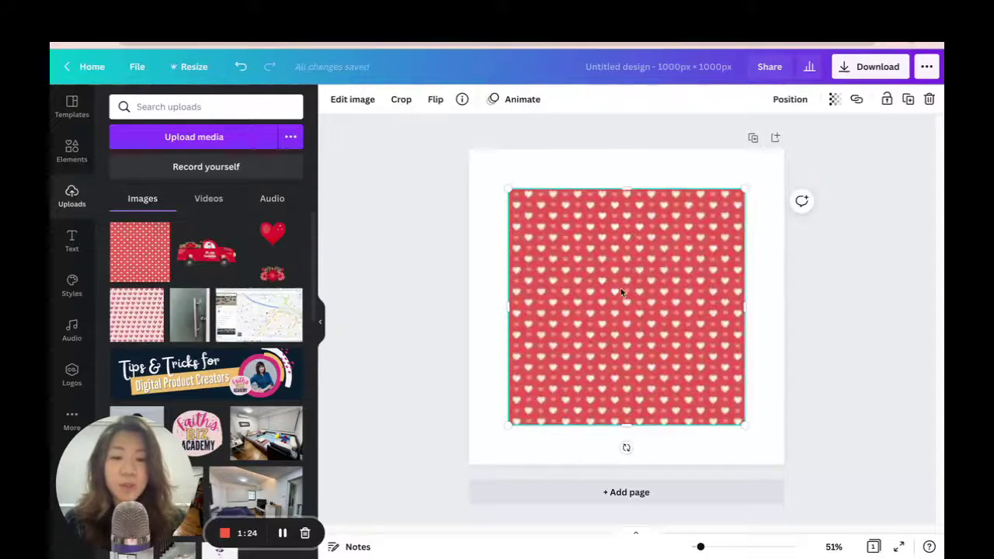
drag(618, 293, 579, 254)
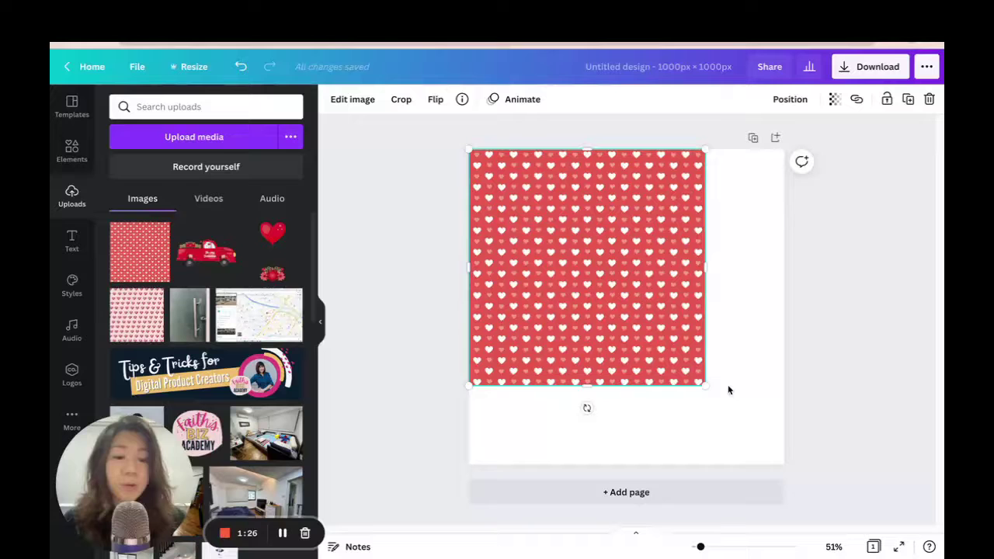
drag(703, 383, 784, 464)
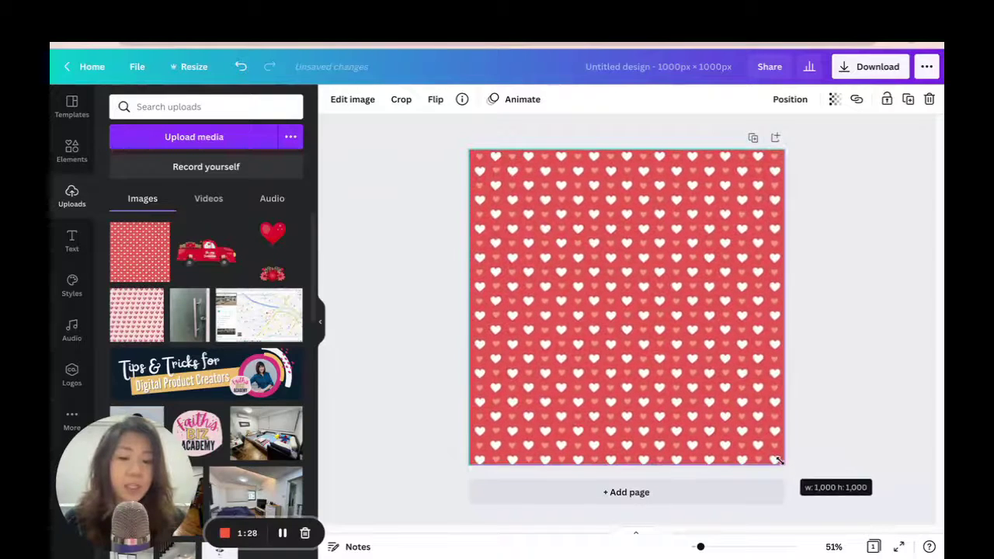
Place the Be my Valentine truck at the bottom and the heart balloon at right
click(208, 253)
drag(686, 321, 640, 421)
click(282, 244)
drag(628, 234, 728, 281)
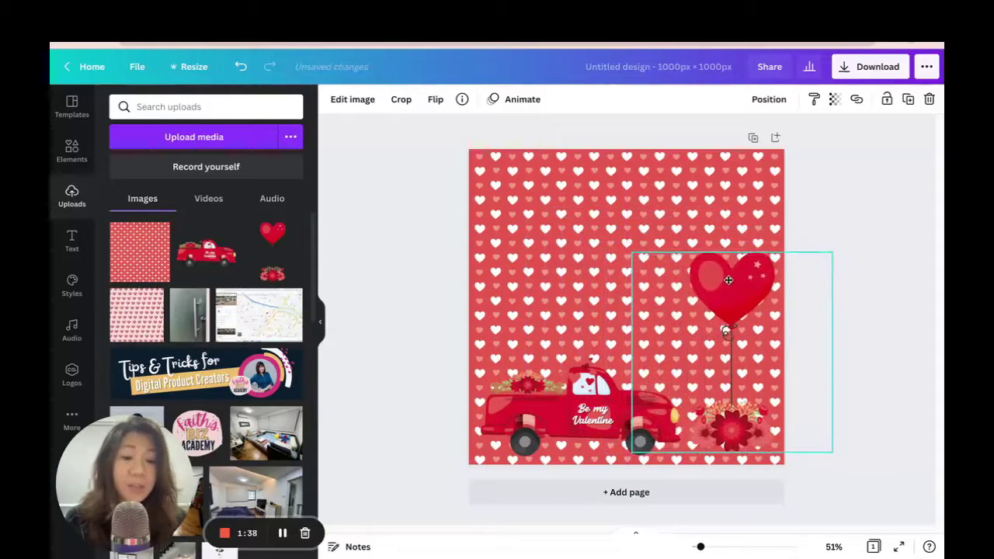
click(836, 185)
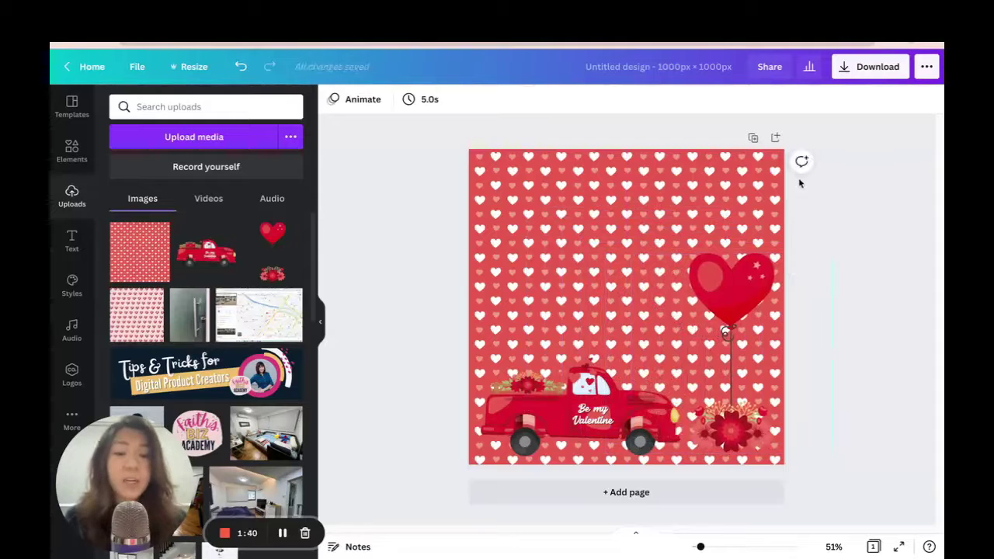
click(584, 182)
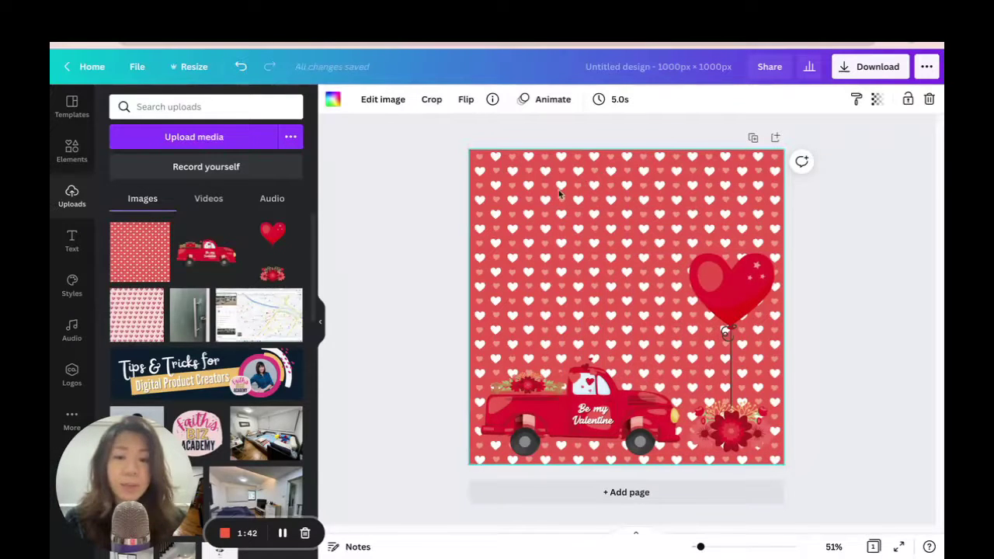
Give the heart background 50 transparency and drag the truck partly off the left edge
click(877, 98)
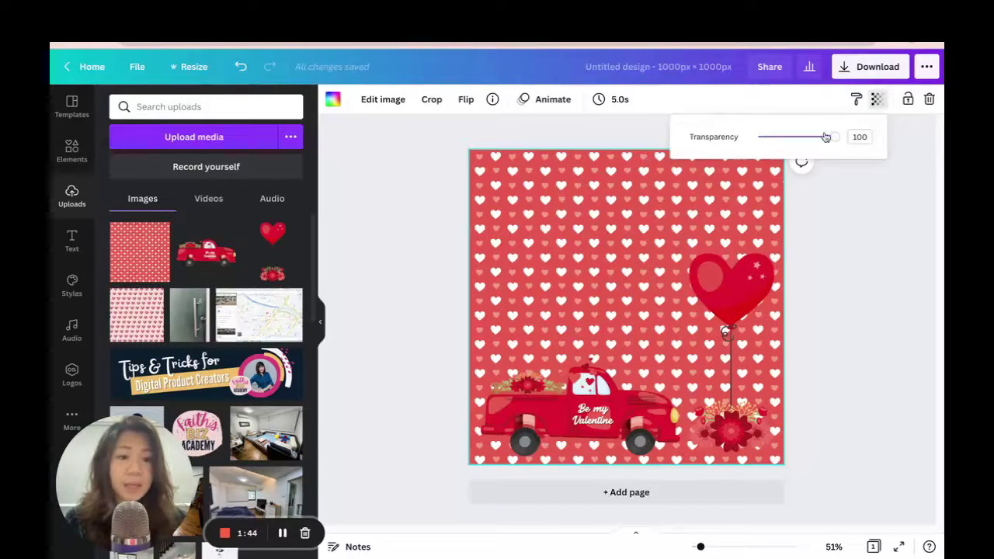
click(859, 137)
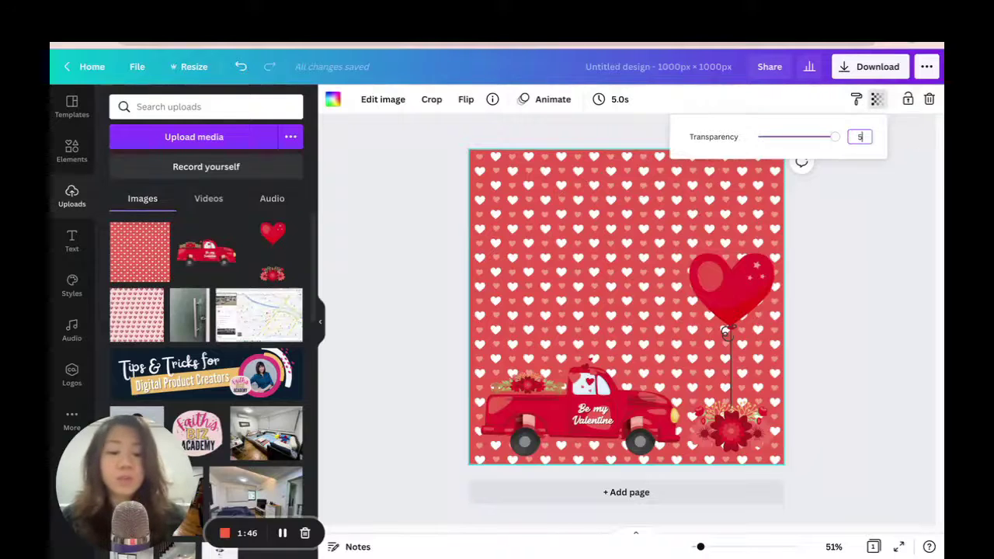
text(50)
key(Return)
click(630, 429)
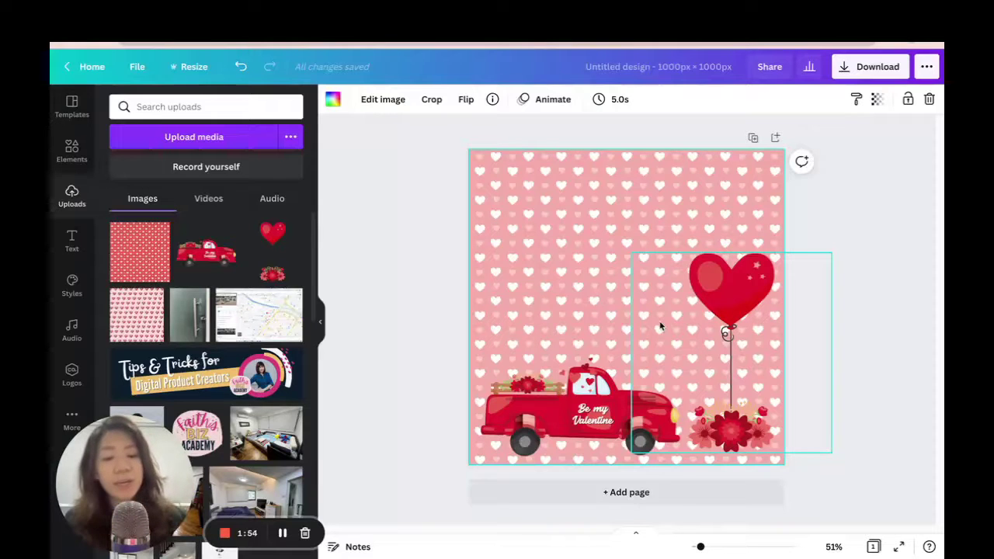
drag(616, 409, 497, 411)
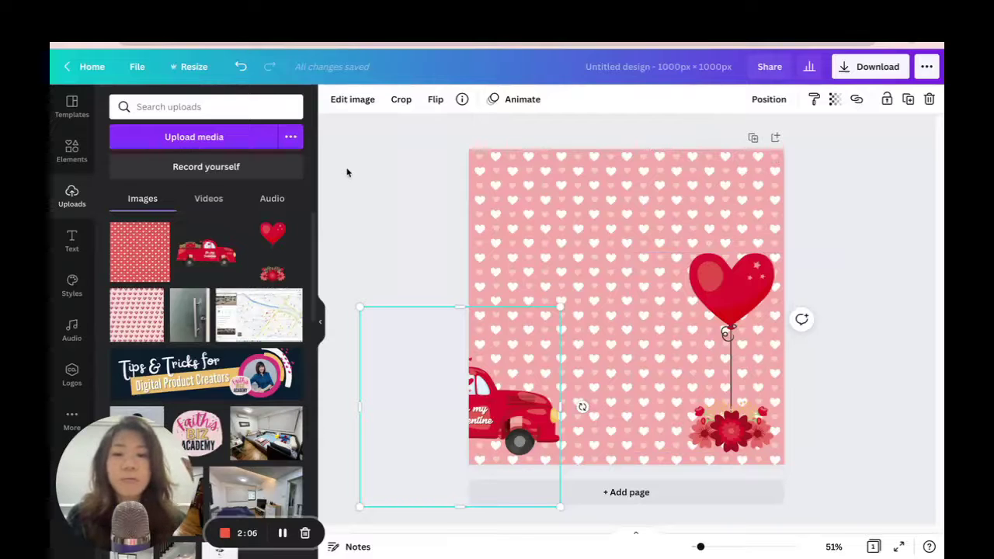
Search Elements for stars, filter to Animated and Free, and add a sparkle stars graphic
click(71, 151)
click(190, 106)
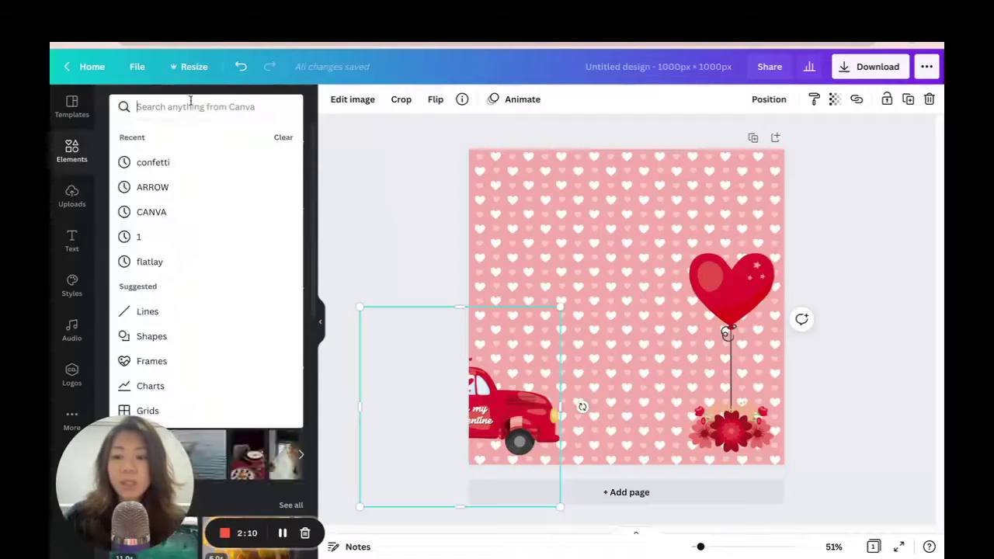
text(star)
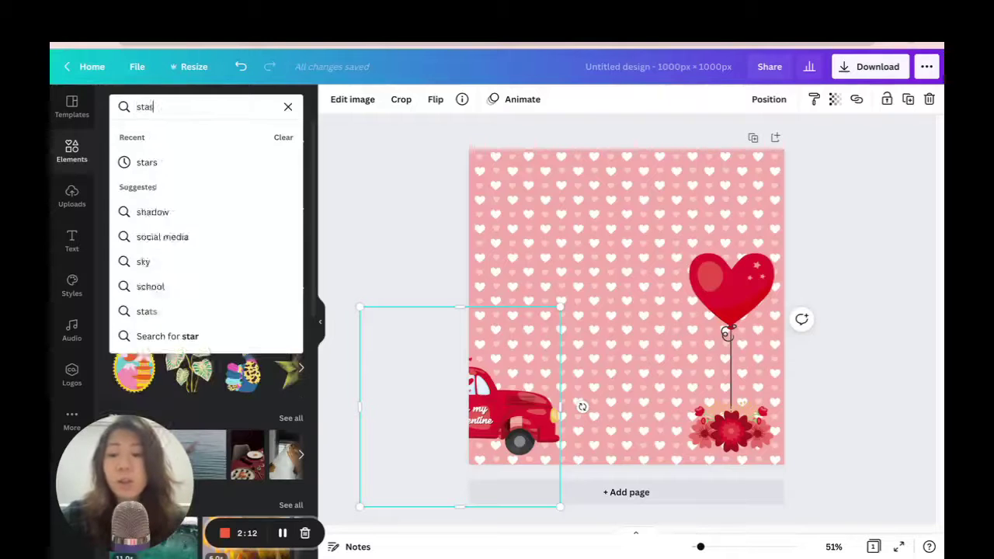
text(tss)
key(Return)
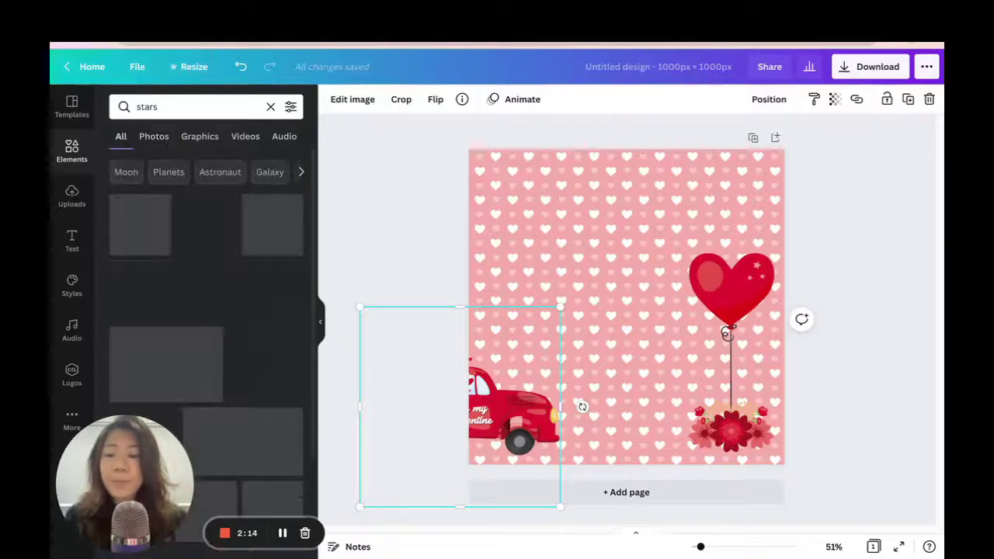
click(289, 107)
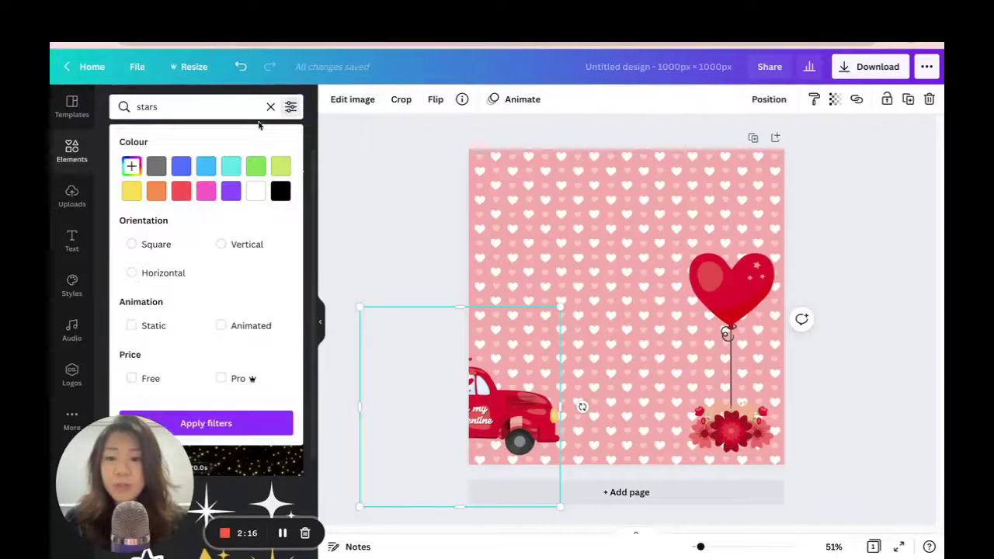
click(237, 326)
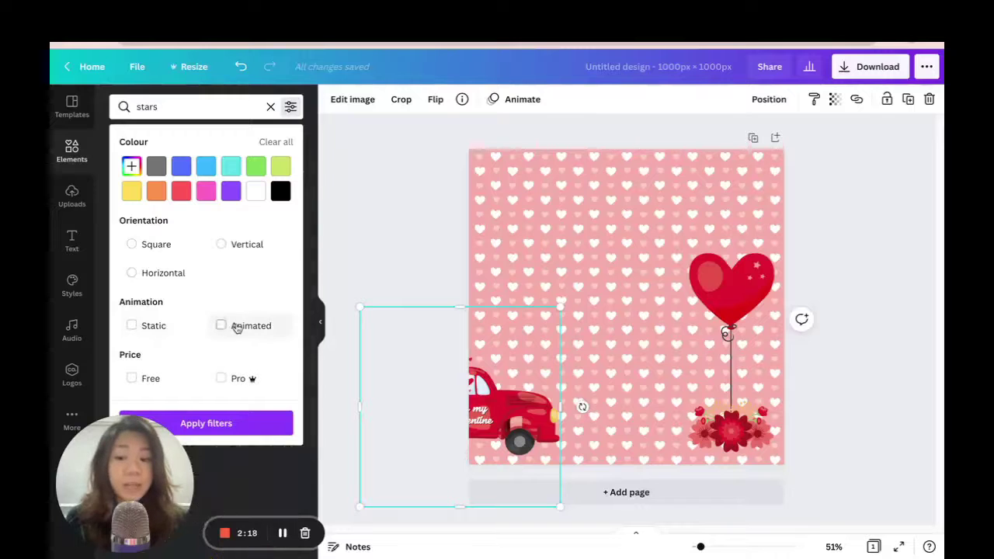
click(143, 379)
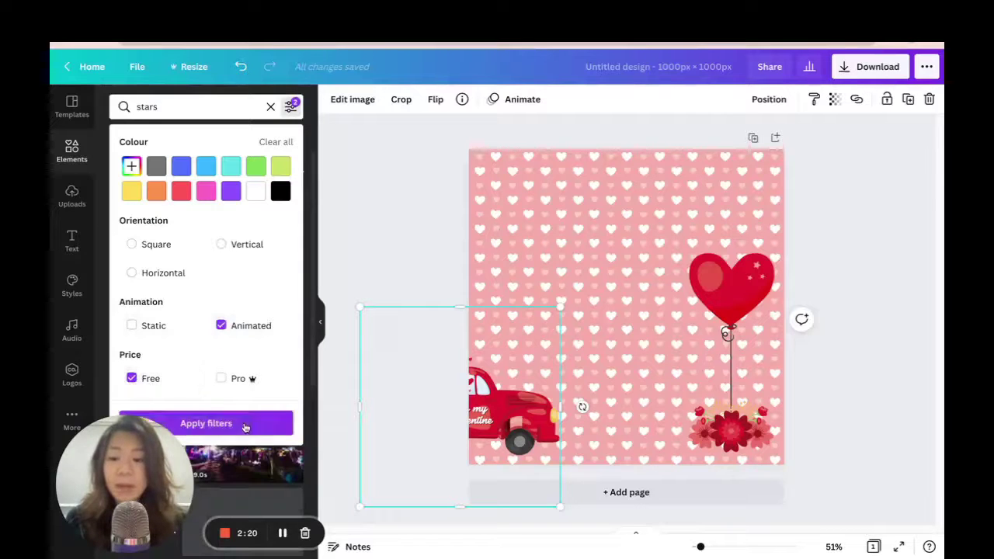
click(206, 423)
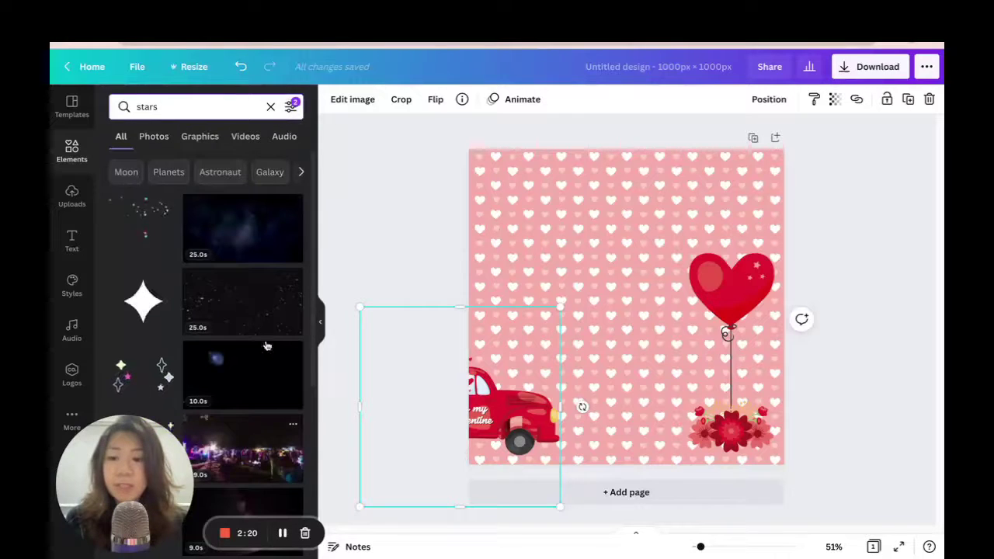
click(144, 225)
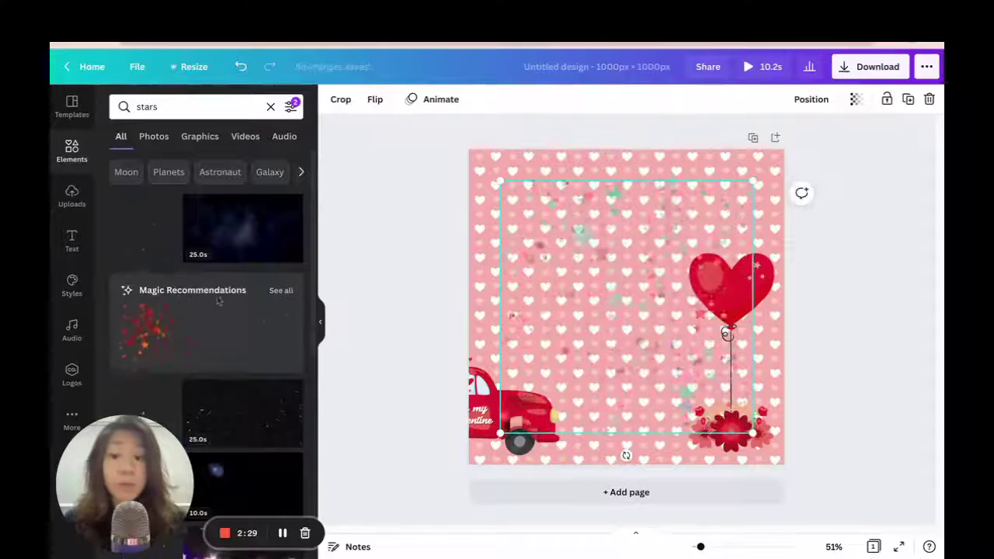
Add the recommended sparkling-stars animation and stretch it to cover the whole page
click(281, 290)
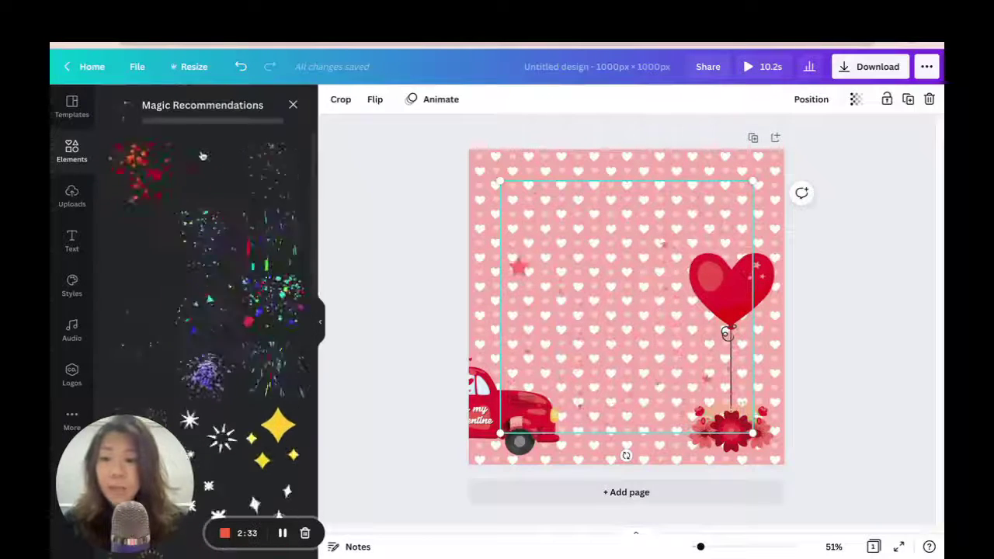
drag(201, 192, 646, 260)
drag(661, 219, 600, 202)
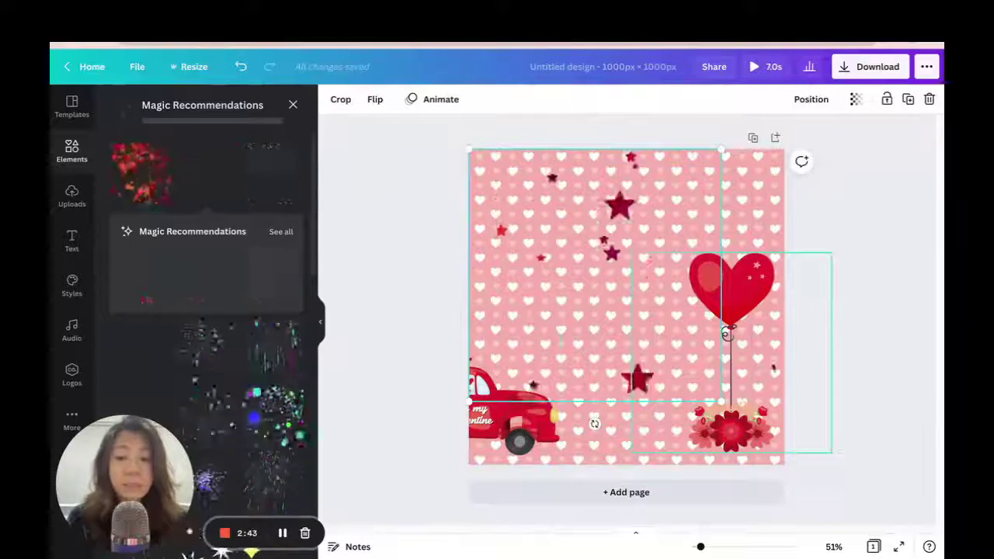
drag(722, 403, 792, 471)
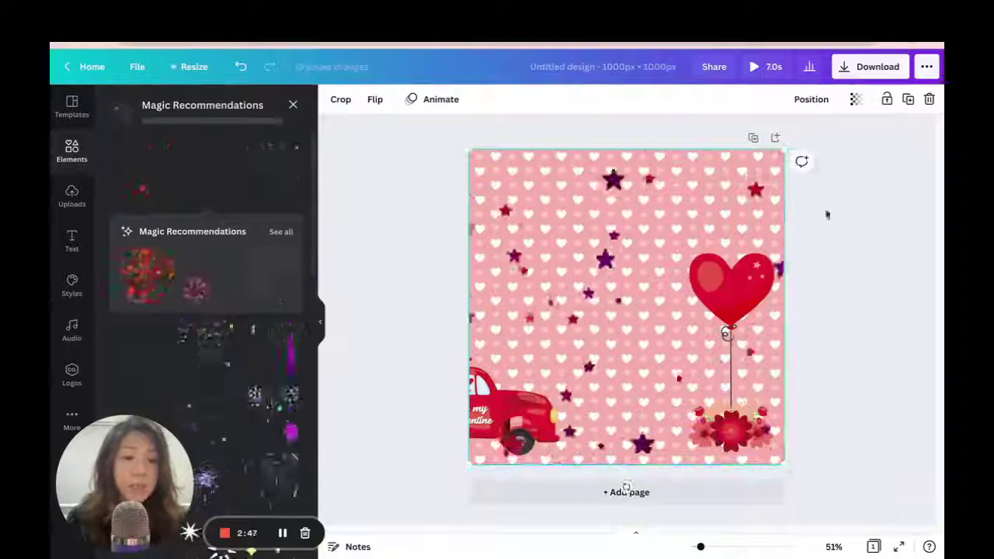
Send the stars back one layer and set them to 50 transparency
click(814, 100)
click(772, 137)
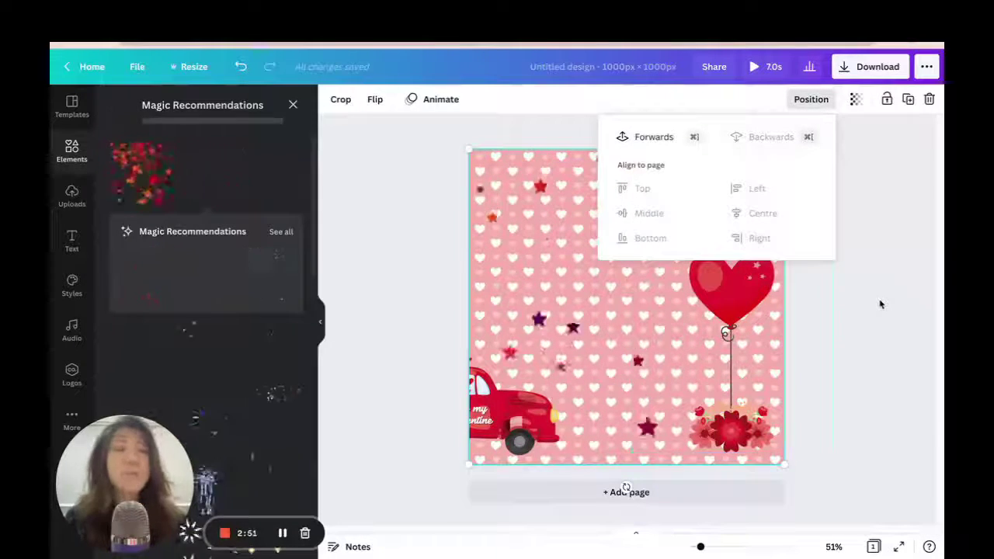
click(872, 268)
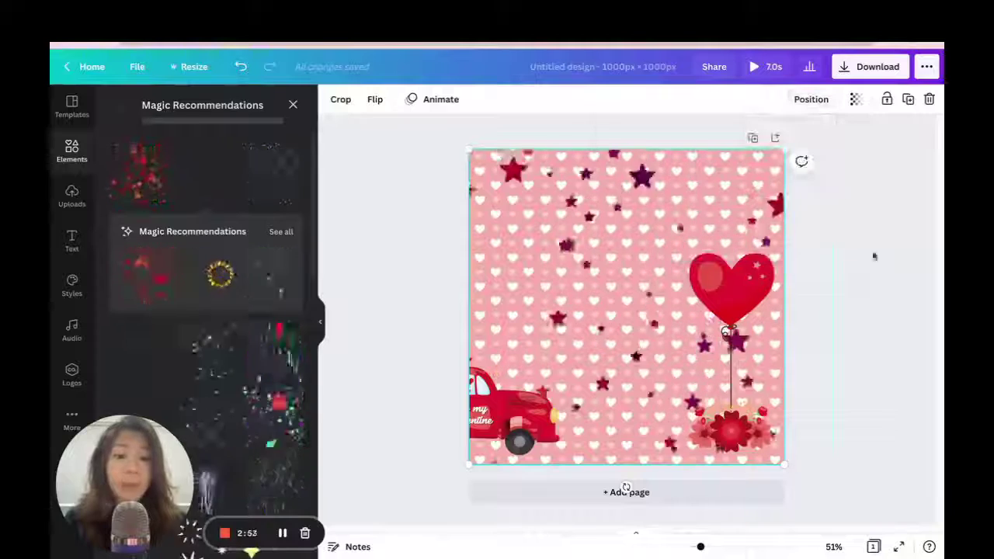
click(856, 100)
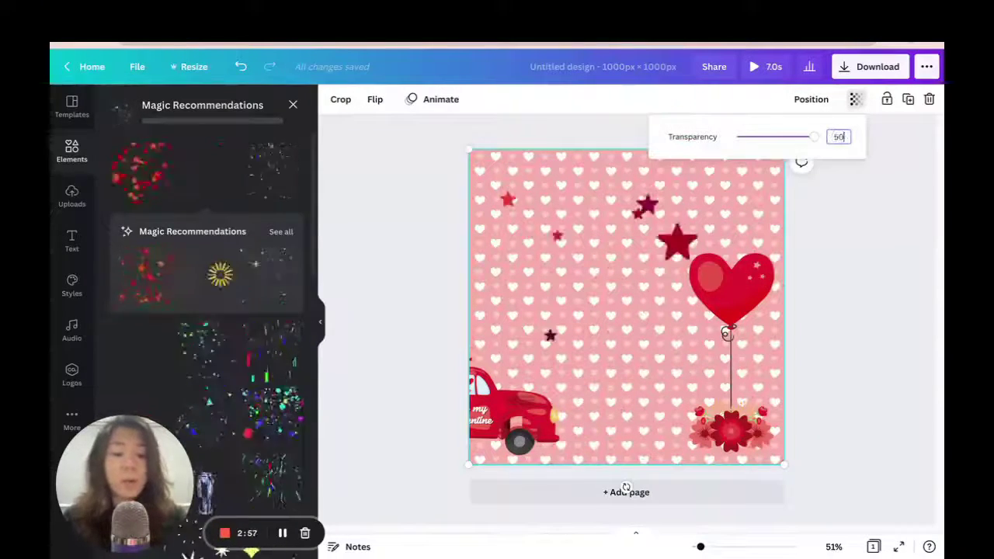
click(846, 243)
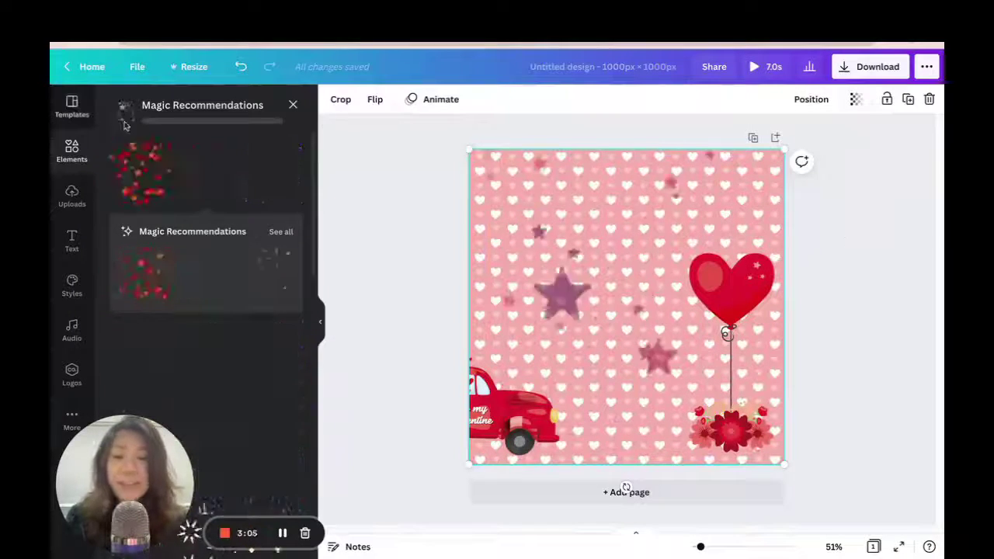
Duplicate the design as Page 2 and nudge the truck slightly
click(753, 140)
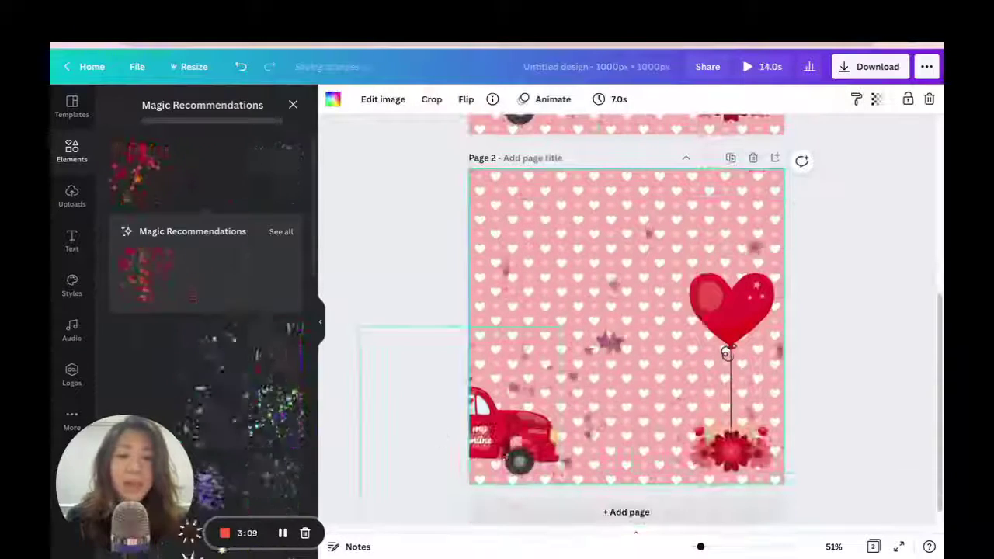
click(528, 431)
drag(534, 432, 536, 428)
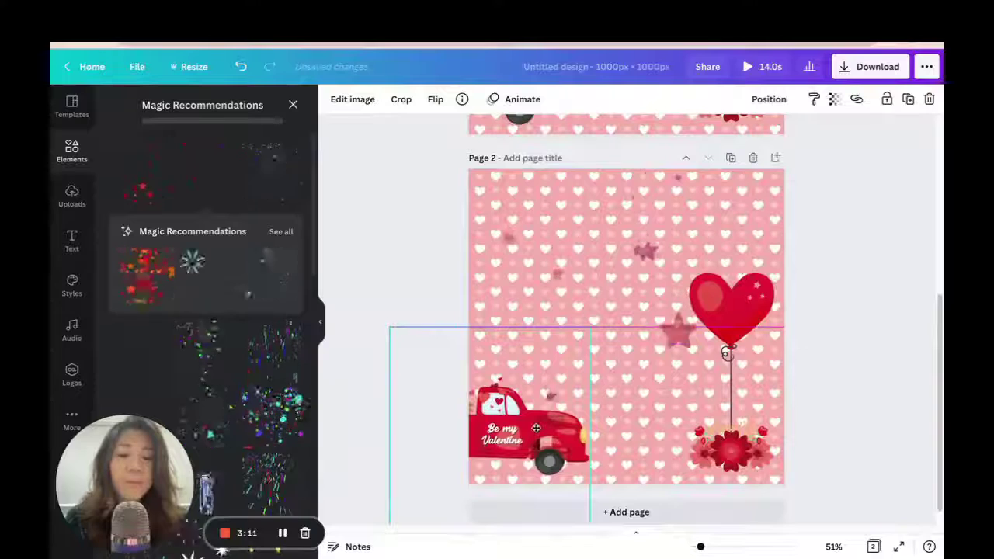
Add a red Sparkle neon 'Happy' heading in Moontime 245 across the top
click(78, 240)
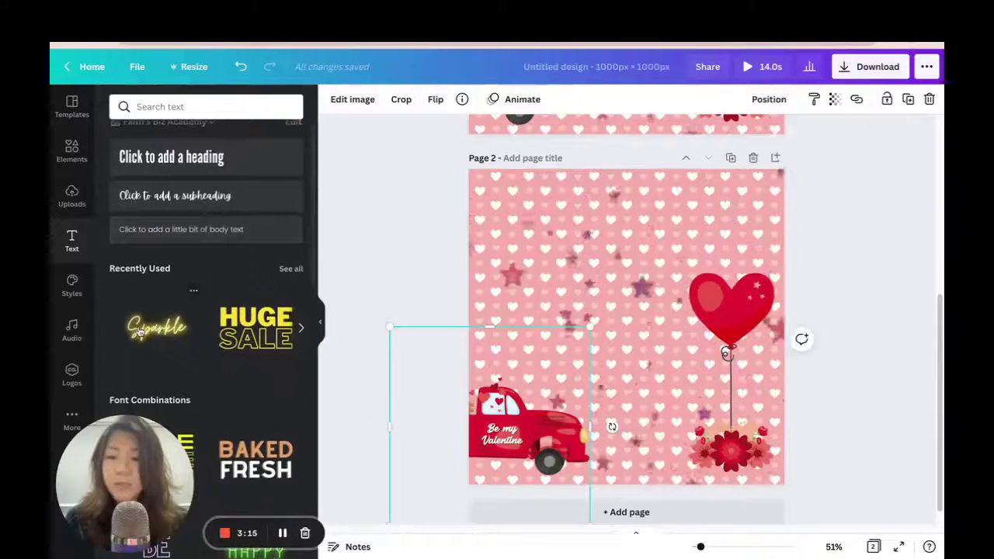
click(140, 330)
drag(572, 314, 572, 240)
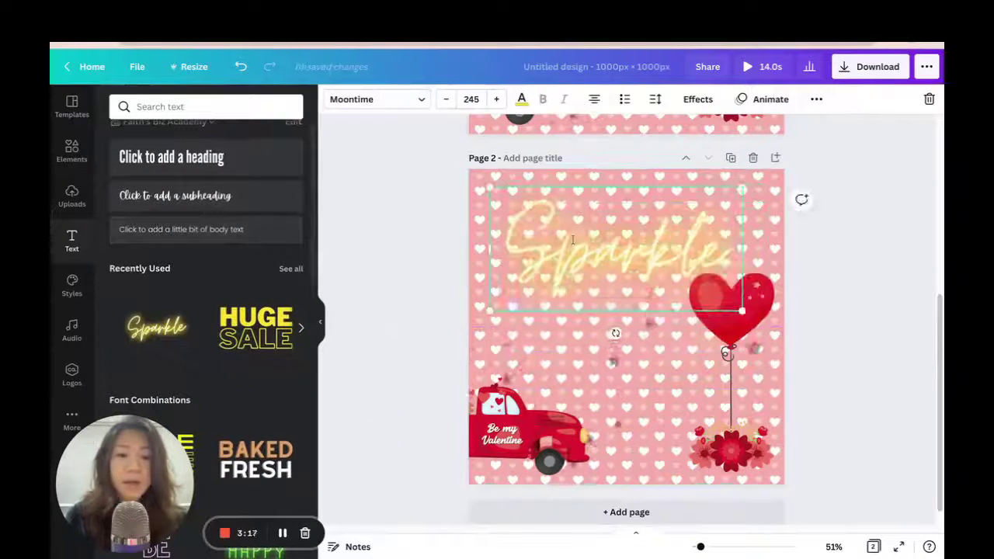
double_click(573, 240)
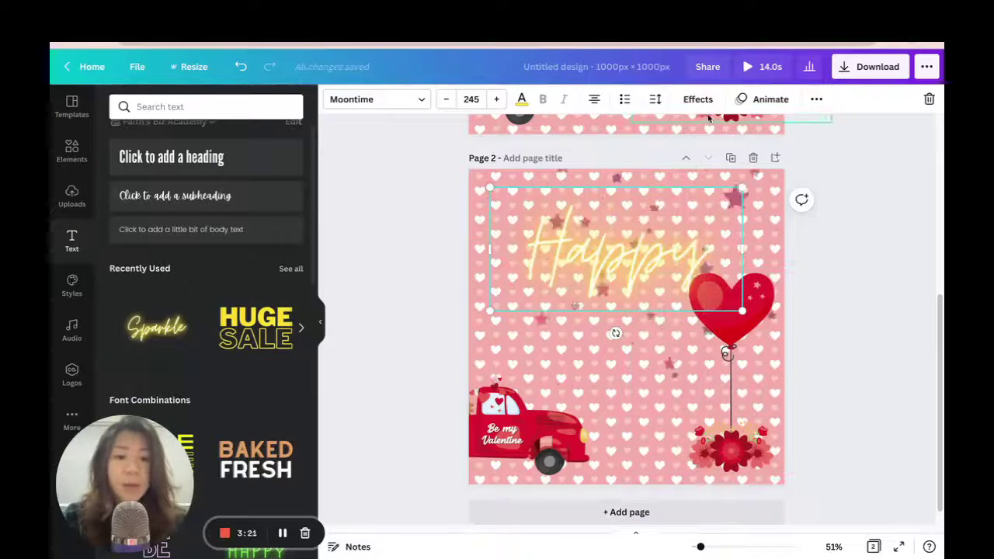
click(522, 100)
scroll(213, 233, down, 3)
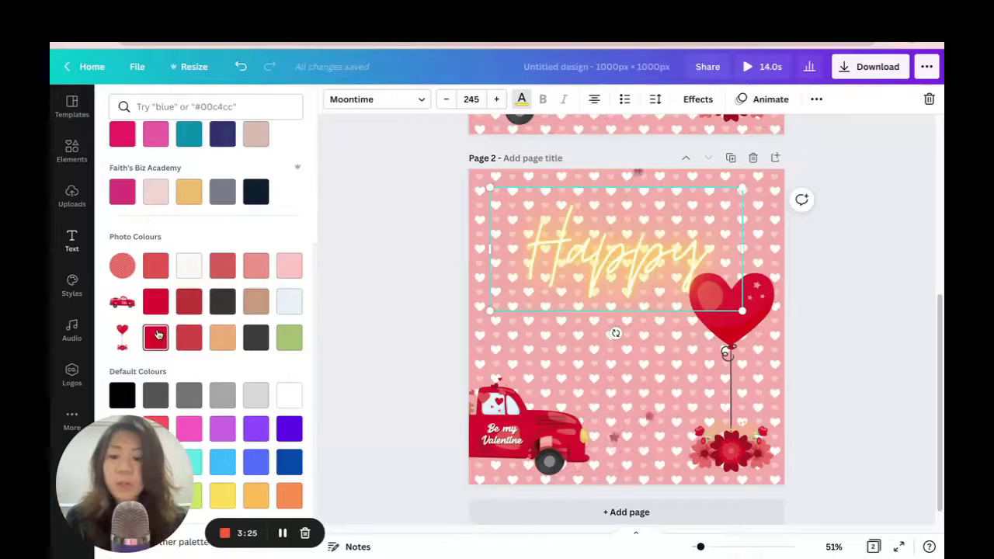
click(704, 101)
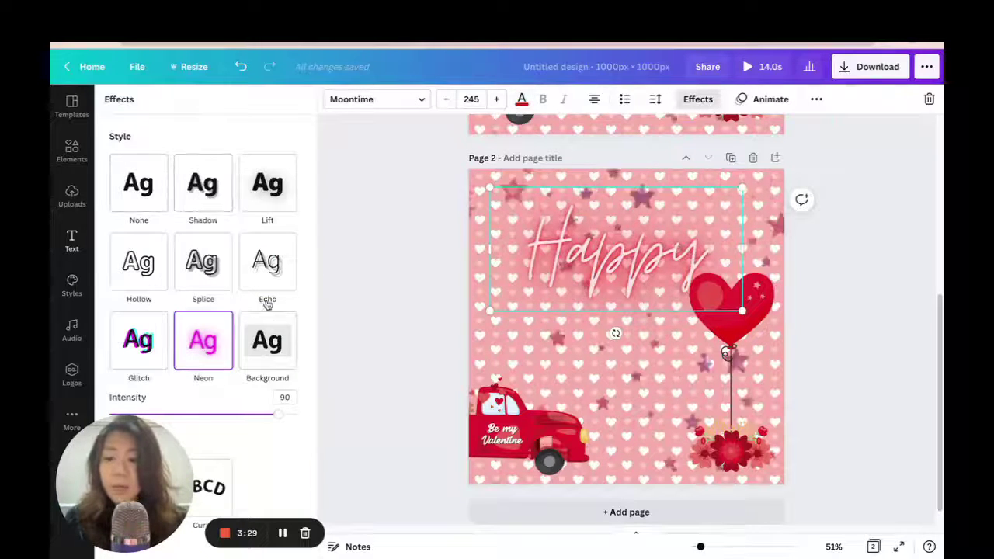
Give 'Happy' an Echo effect at size 190, then duplicate to Page 3 with the truck moved right
click(271, 263)
scroll(218, 327, down, 1)
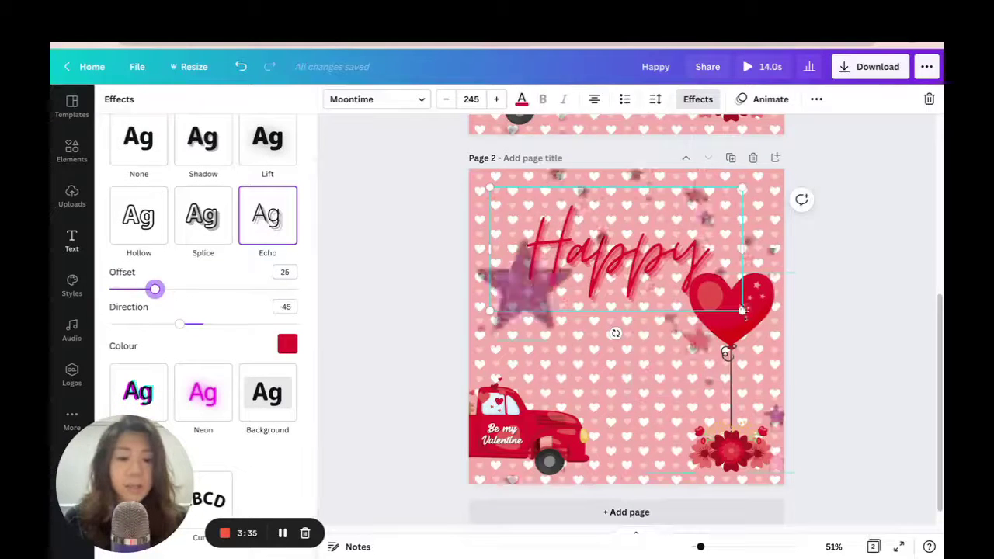
drag(742, 312, 685, 282)
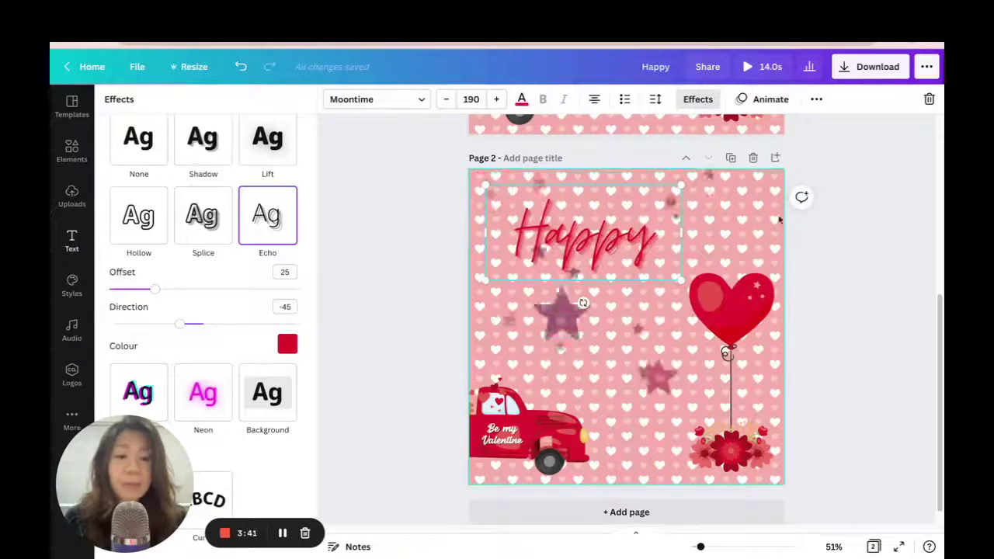
click(730, 158)
drag(487, 460, 543, 441)
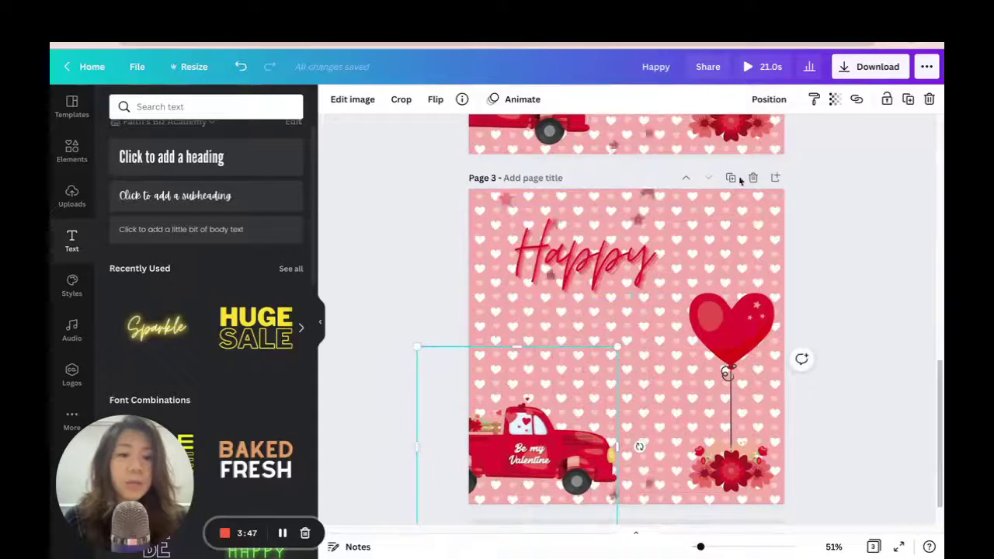
Make Page 4 with the truck further right and a 'Valentine's' line at 170, then duplicate it as Page 5
click(734, 178)
drag(554, 444, 585, 444)
click(623, 225)
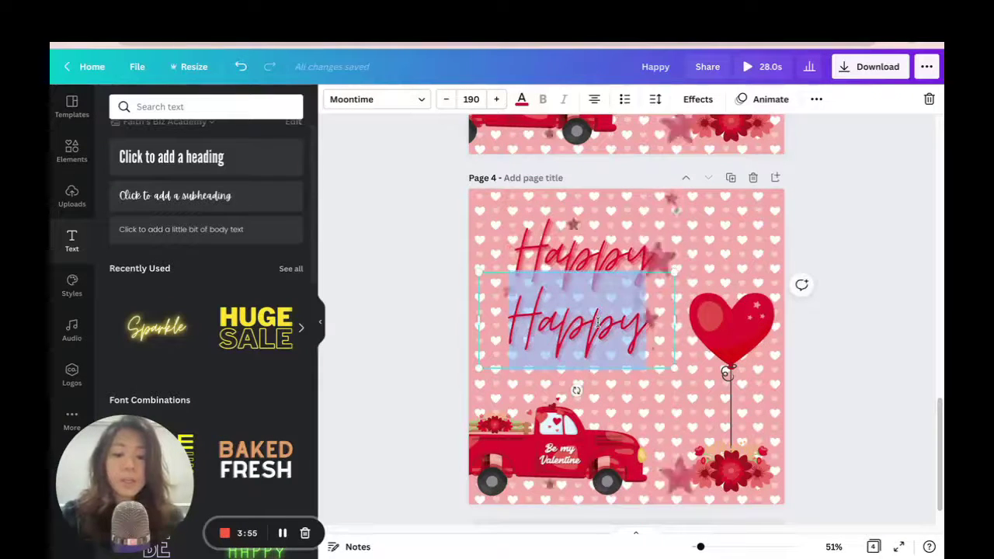
text(es)
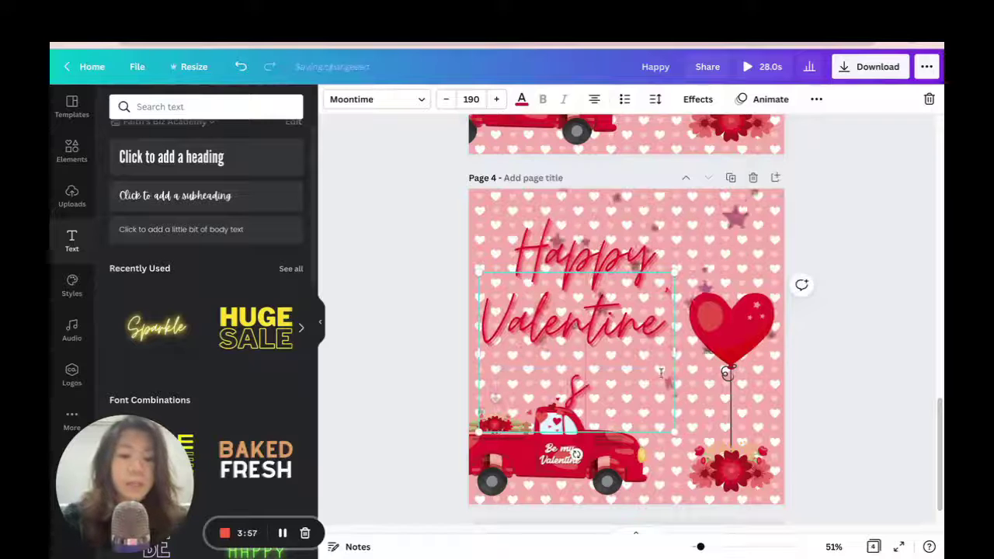
drag(713, 352, 723, 354)
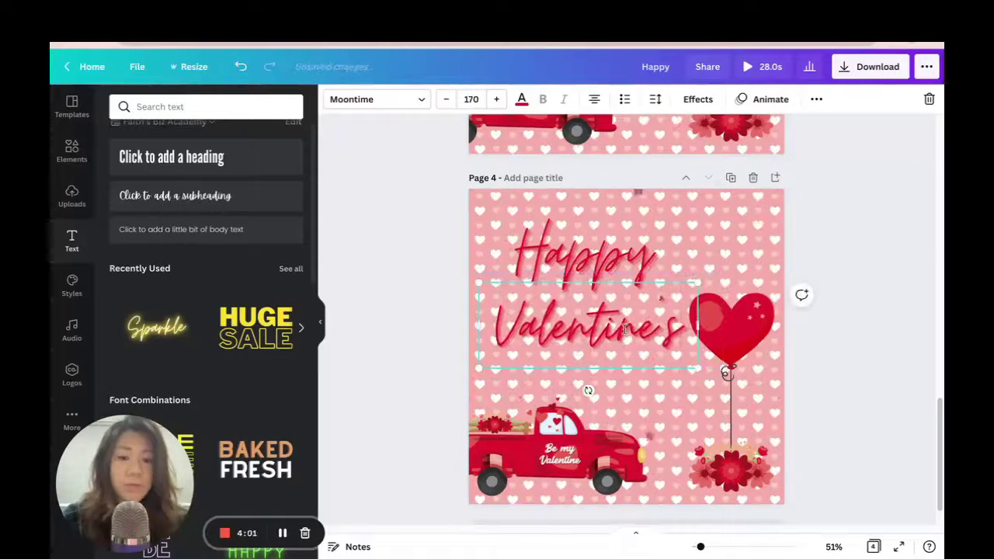
drag(583, 321, 592, 329)
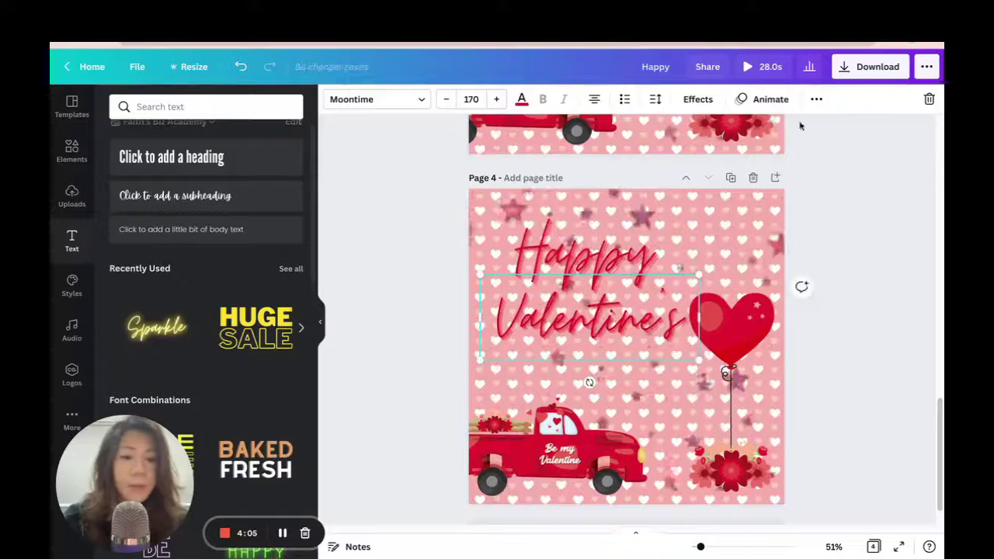
click(730, 178)
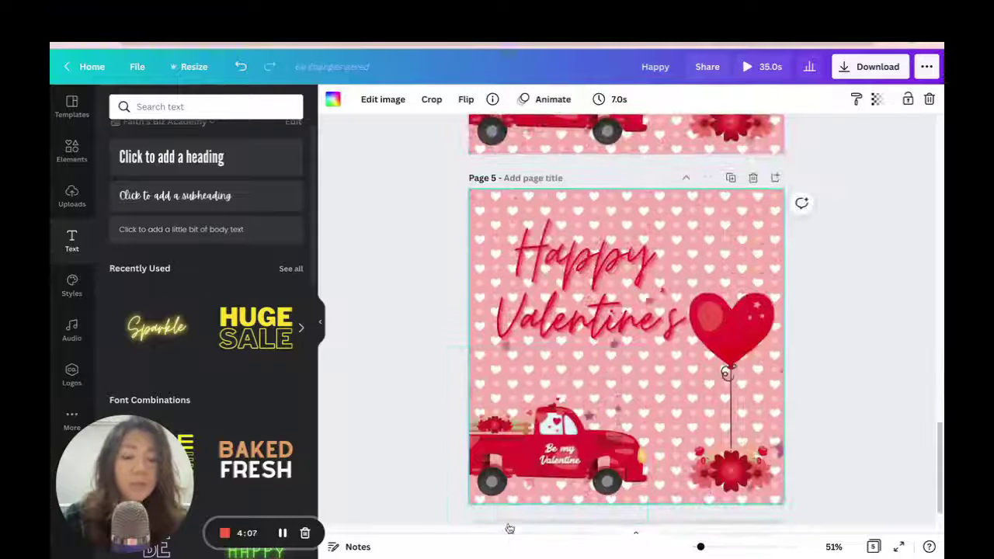
Move the truck further right on Page 5 and on a new Page 6
drag(570, 444, 616, 441)
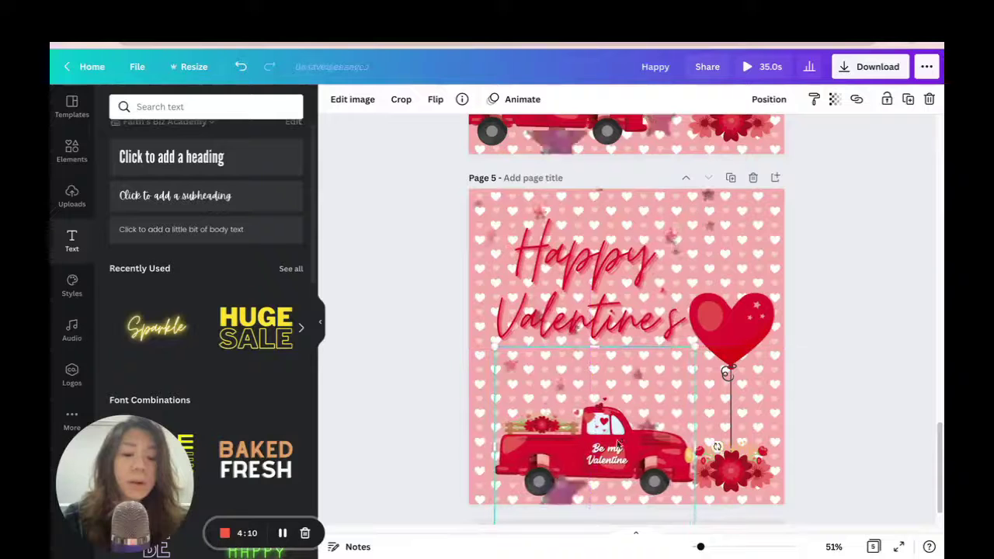
click(730, 178)
drag(583, 454, 614, 455)
Check the balloon's layering, then duplicate the 'Valentine's' text on Page 6
click(698, 398)
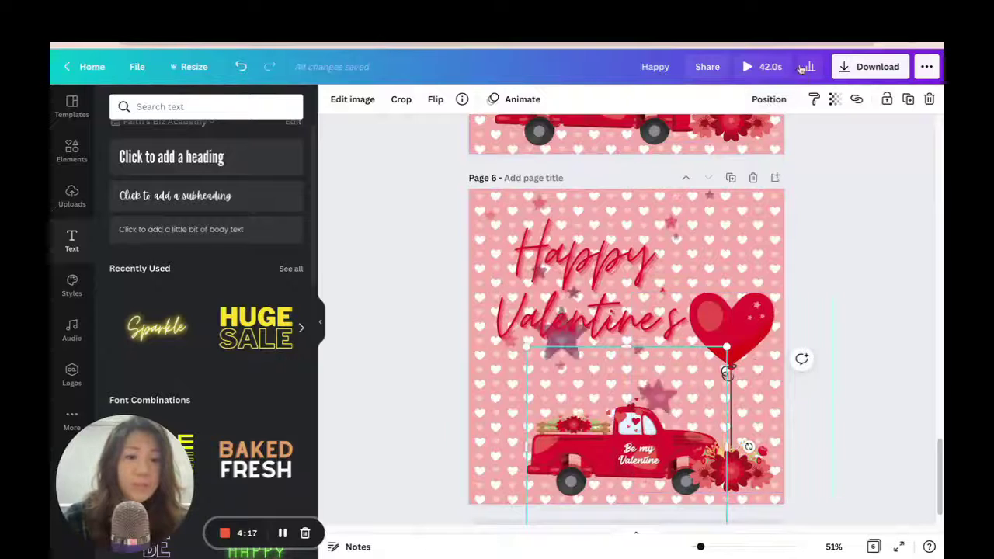
click(769, 100)
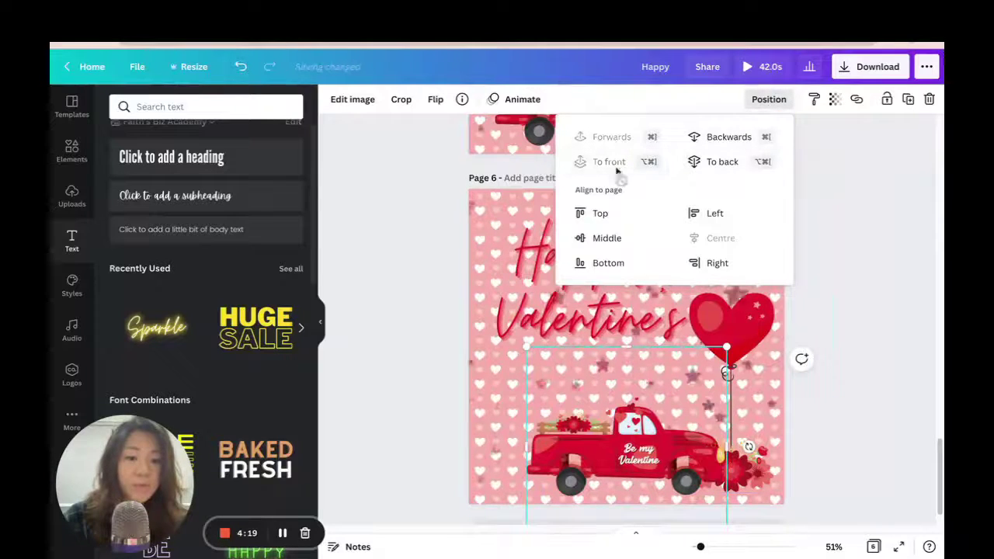
click(857, 293)
click(571, 330)
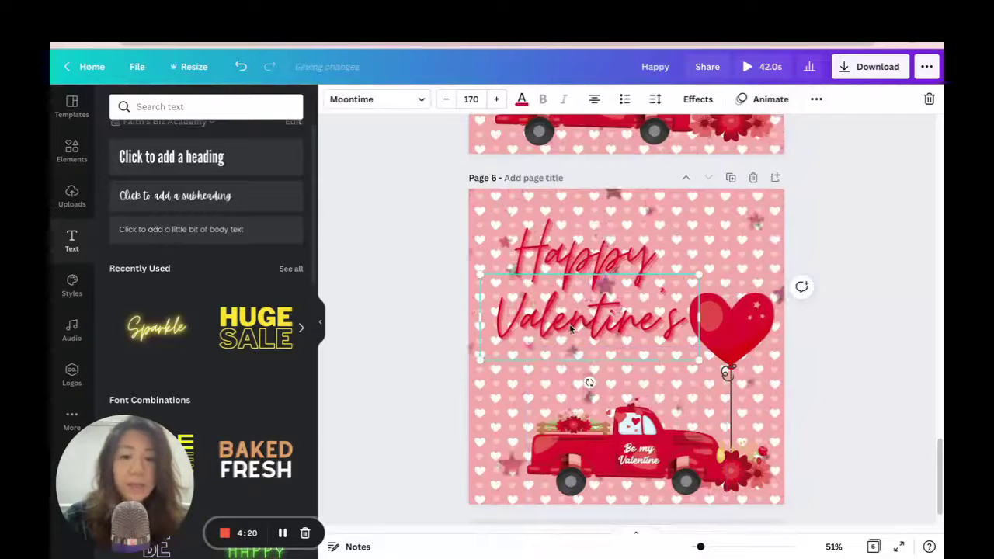
click(815, 99)
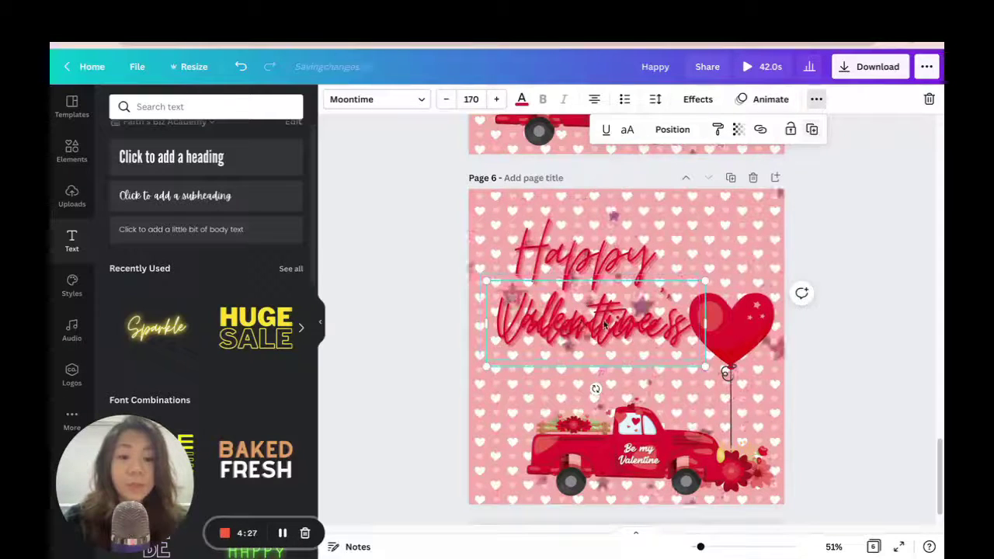
click(819, 133)
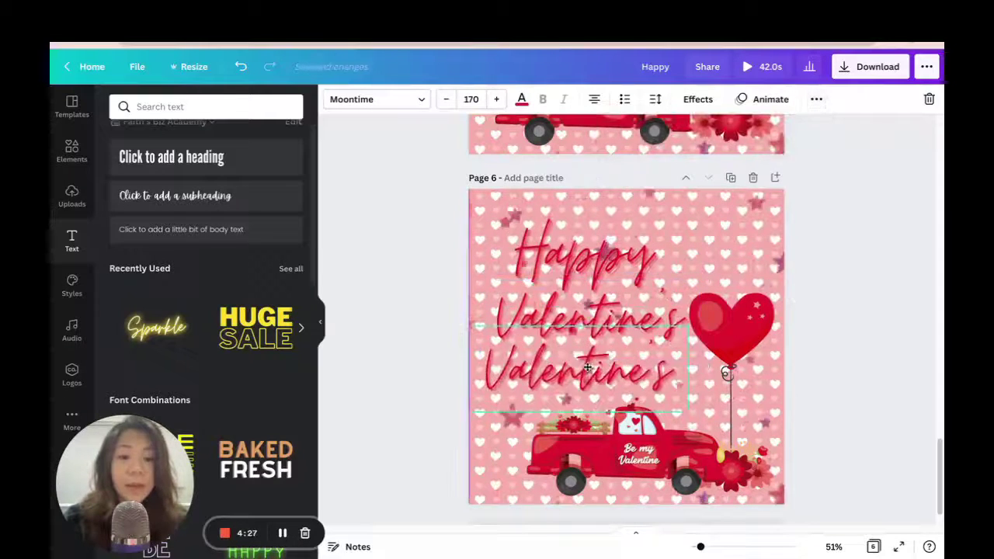
Duplicate the page three times up to Page 9, moving the truck further right each time, then show the page grid
click(730, 179)
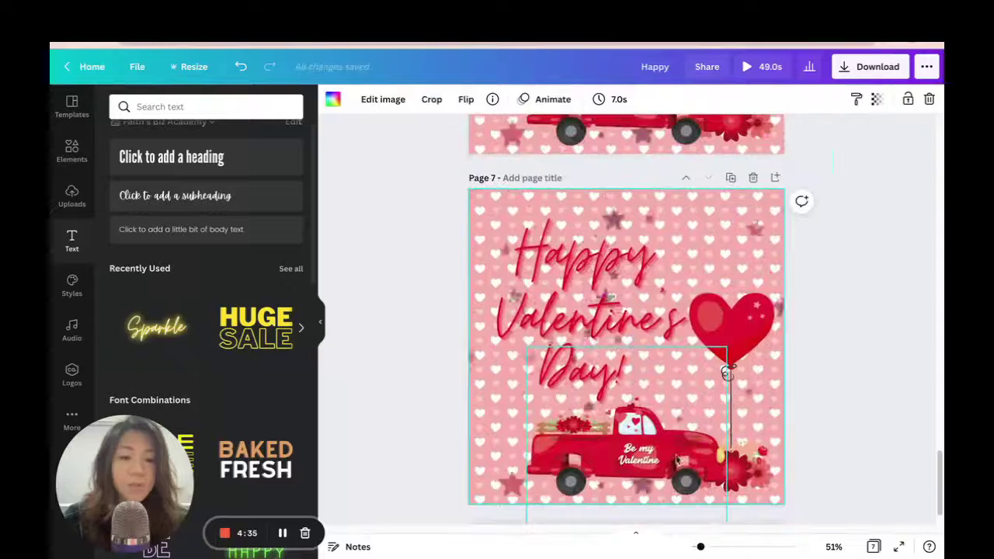
drag(695, 457, 731, 458)
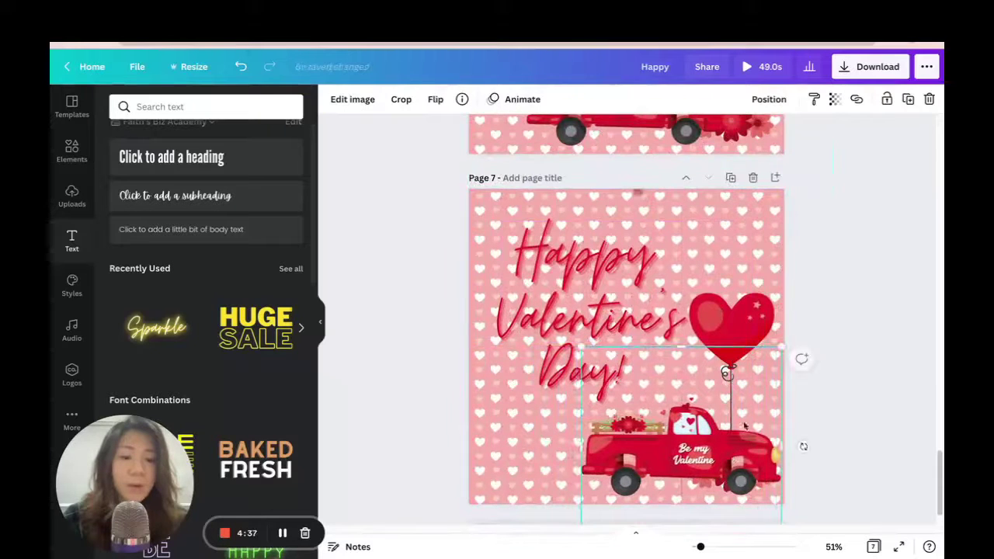
click(730, 179)
drag(724, 449, 775, 449)
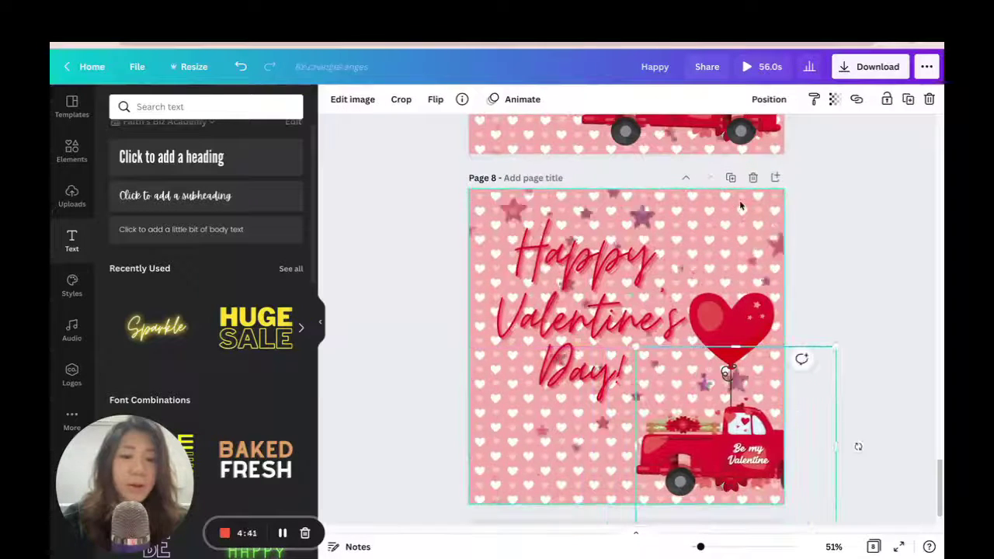
click(730, 178)
drag(735, 461, 792, 461)
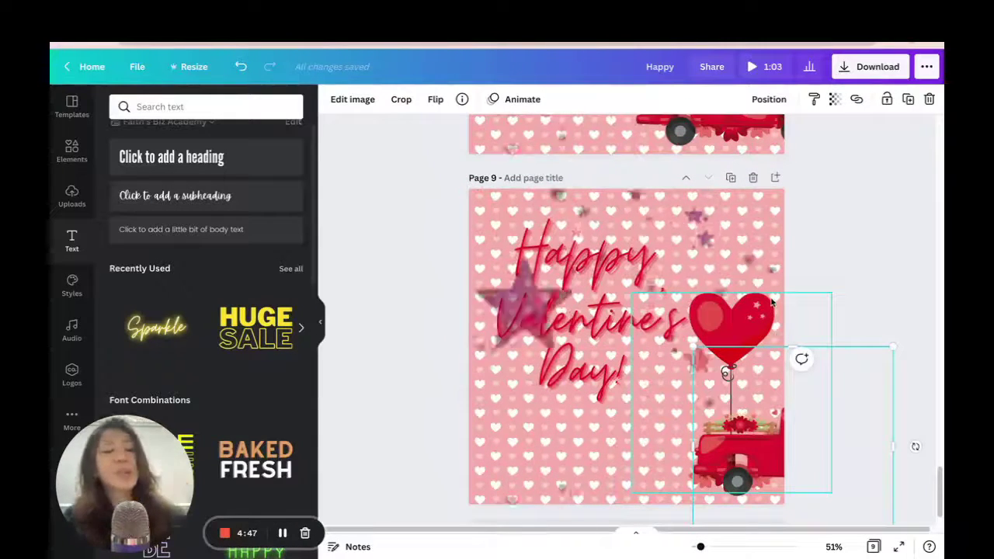
click(873, 546)
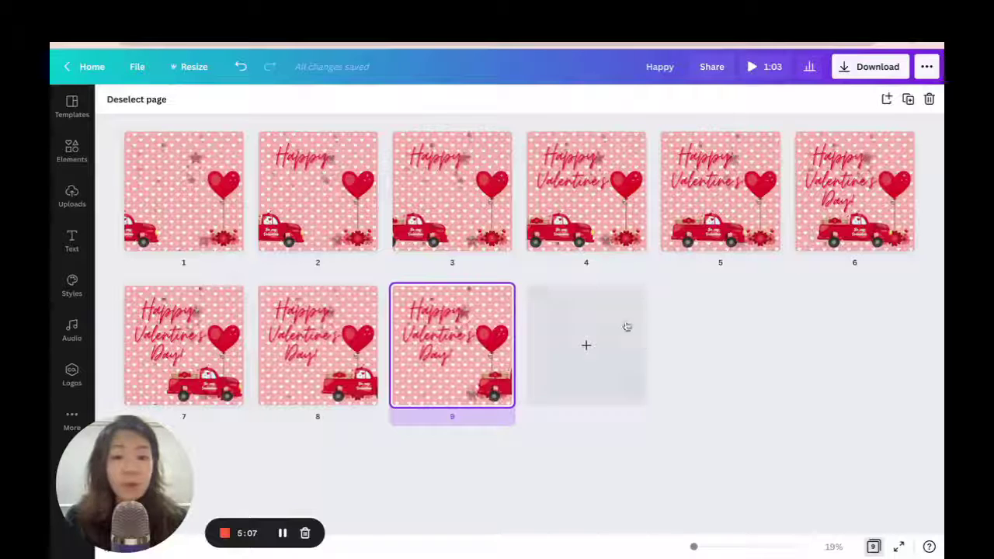
Open Page 1 and look through the page animation choices without applying one
double_click(169, 160)
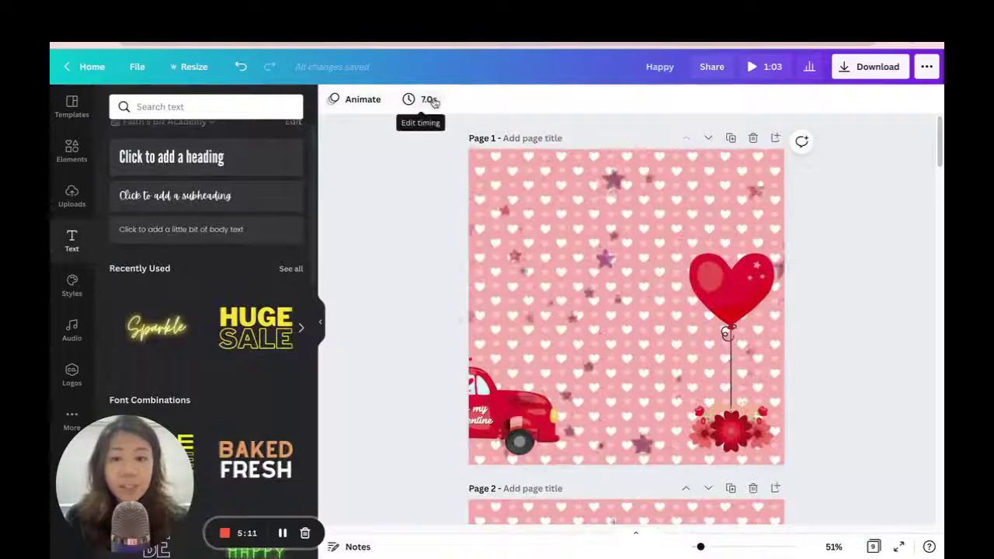
click(355, 100)
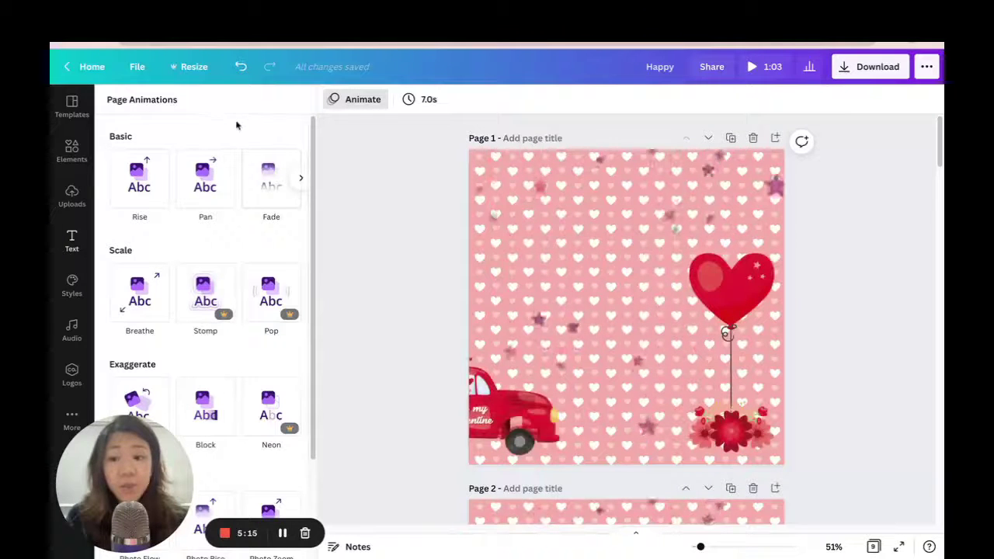
click(343, 172)
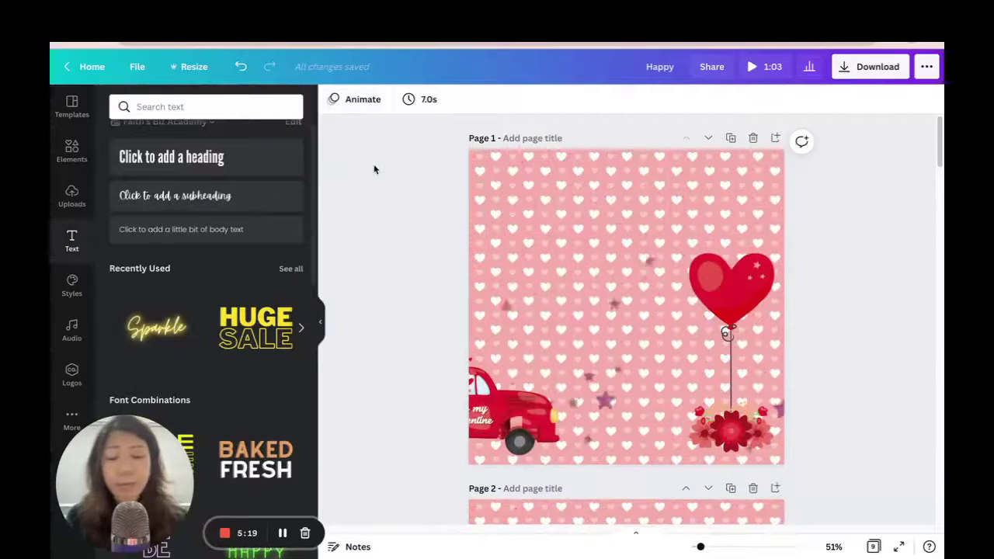
Set every page's duration to 1 second and play the 9-second animation full-screen
click(429, 101)
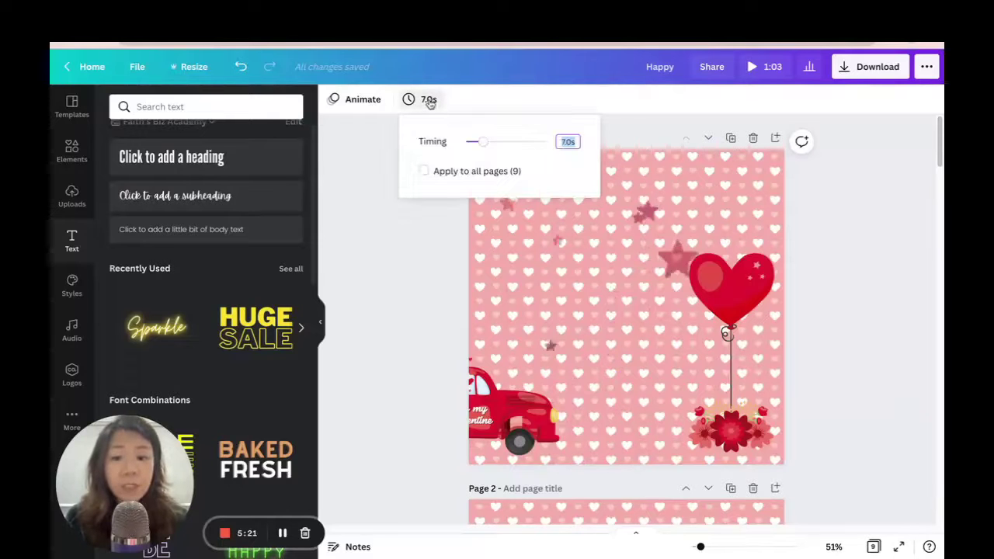
click(564, 143)
text(1)
key(Return)
click(423, 171)
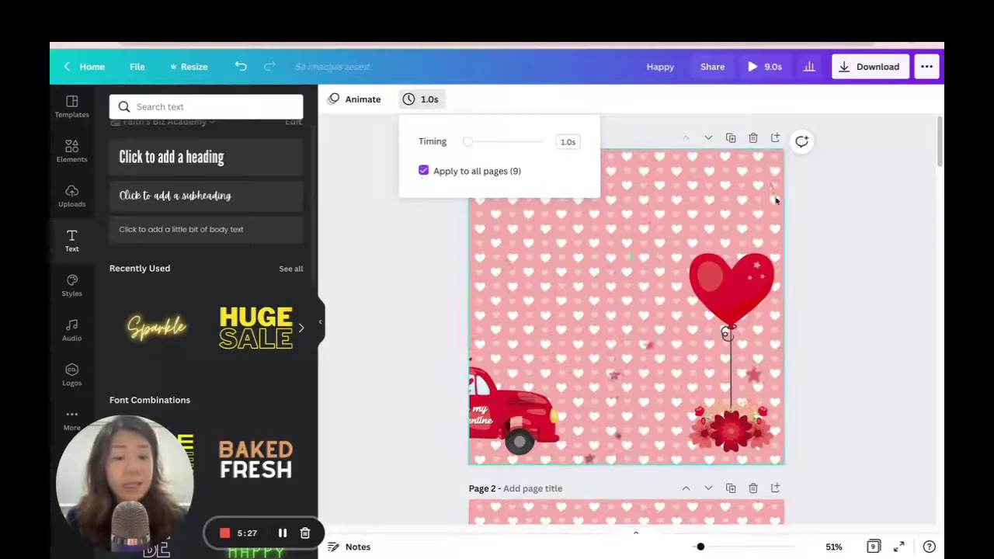
click(766, 66)
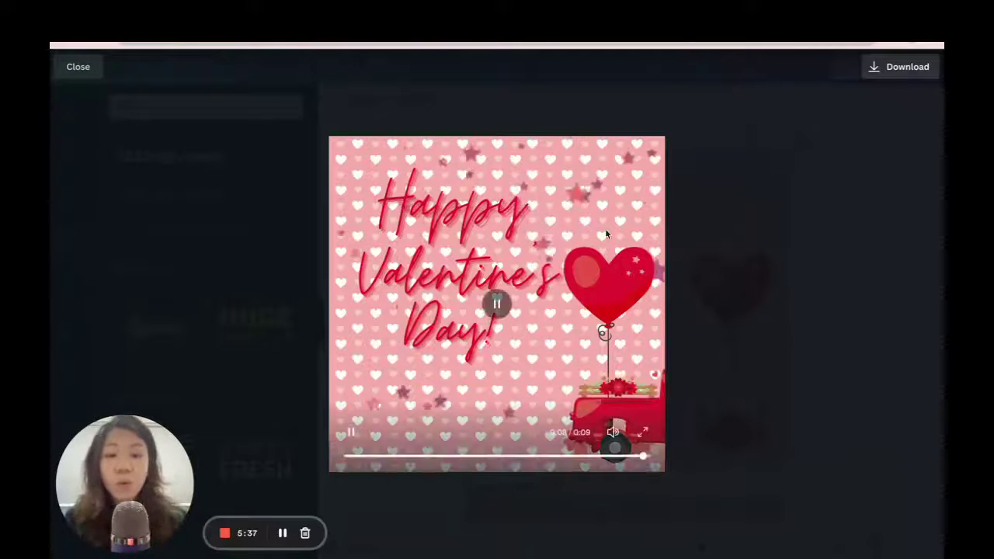
Apply a 0.5-second duration to all pages and preview the faster 4.5-second animation
click(77, 67)
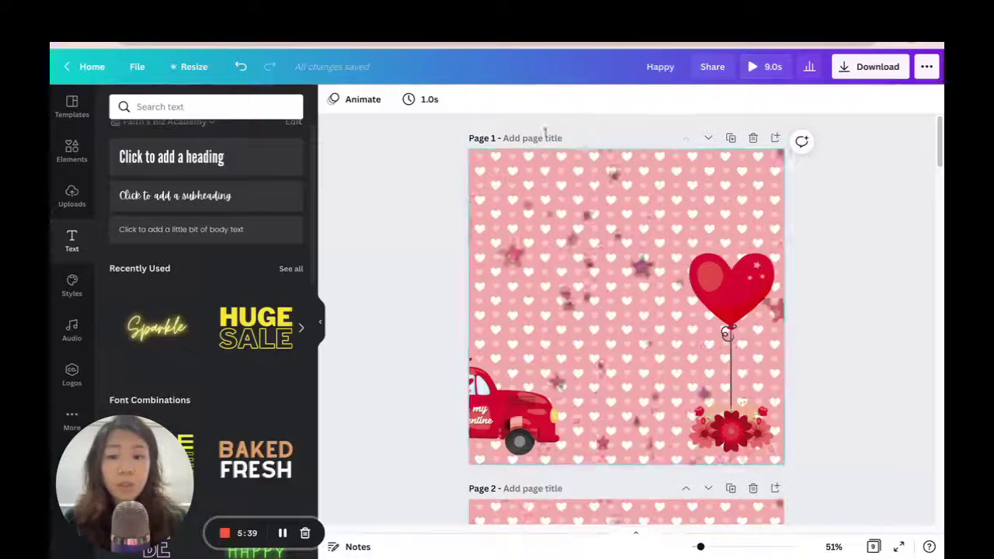
click(423, 100)
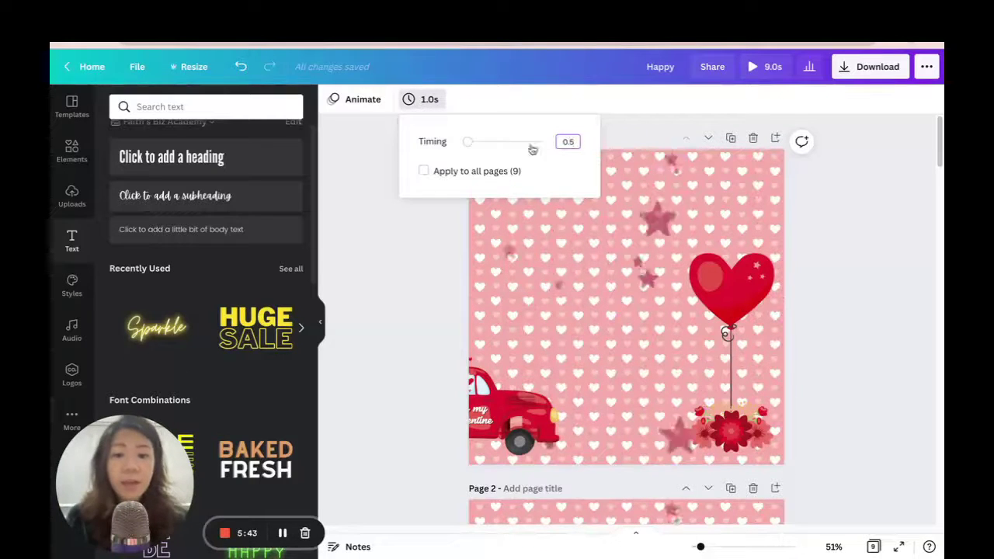
click(423, 170)
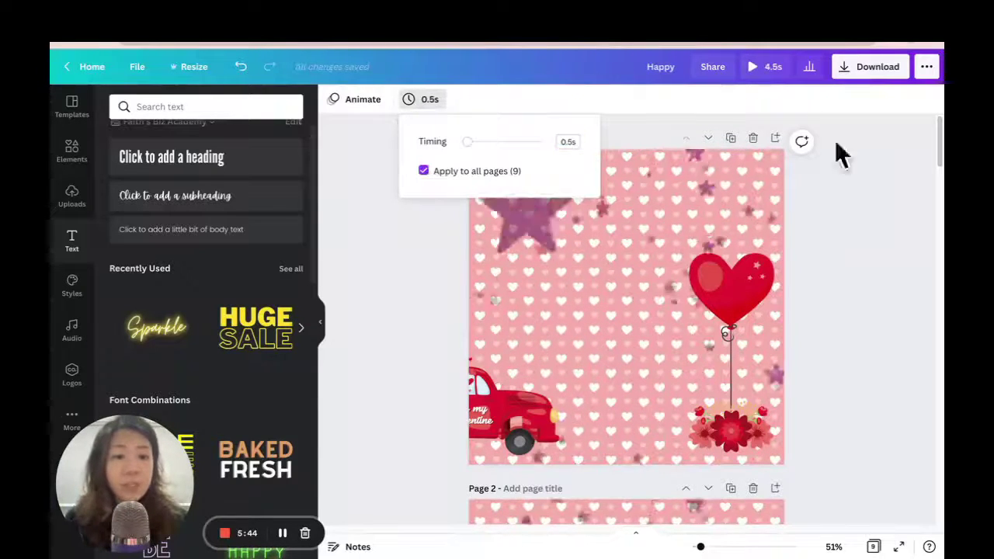
click(765, 66)
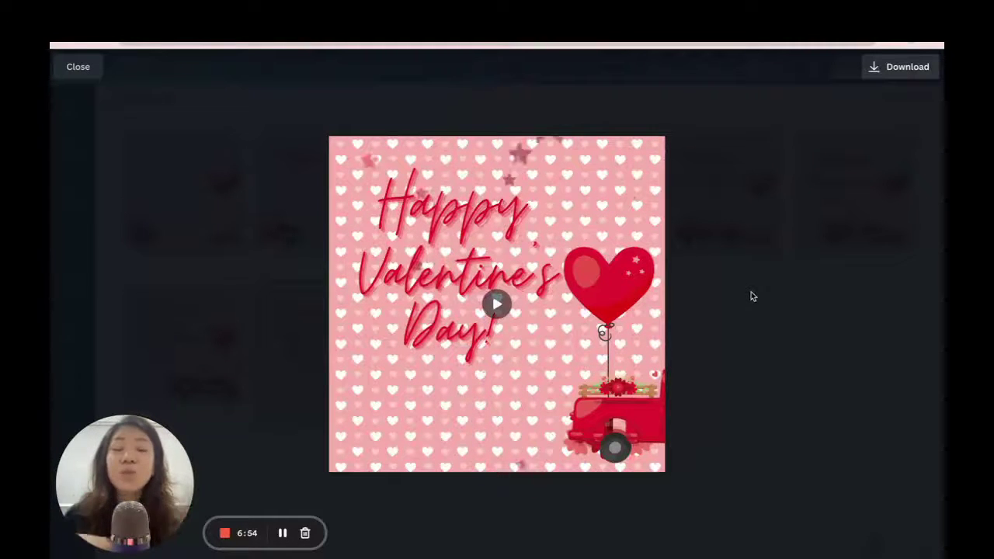
click(80, 66)
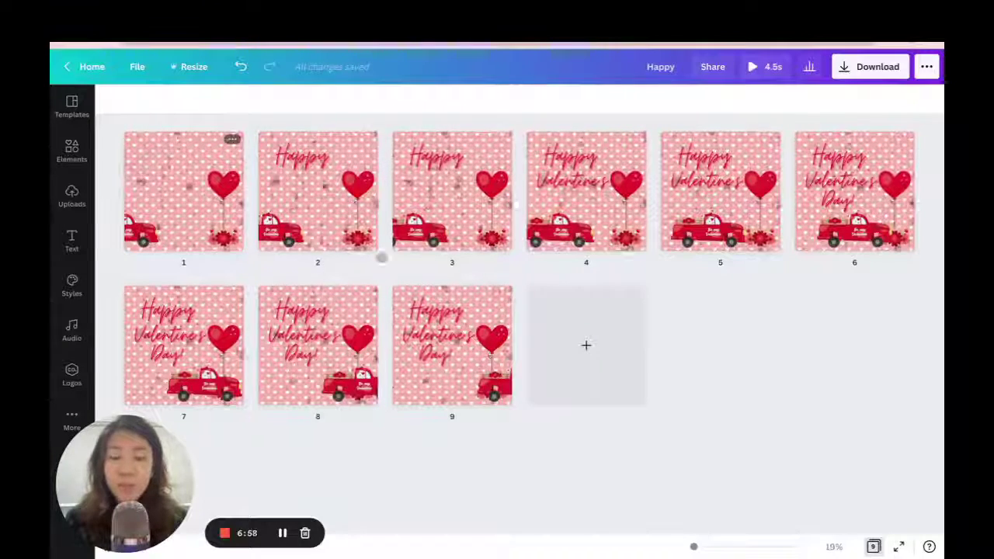
Select all nine pages in the grid and duplicate them into pages 10–18
click(158, 171)
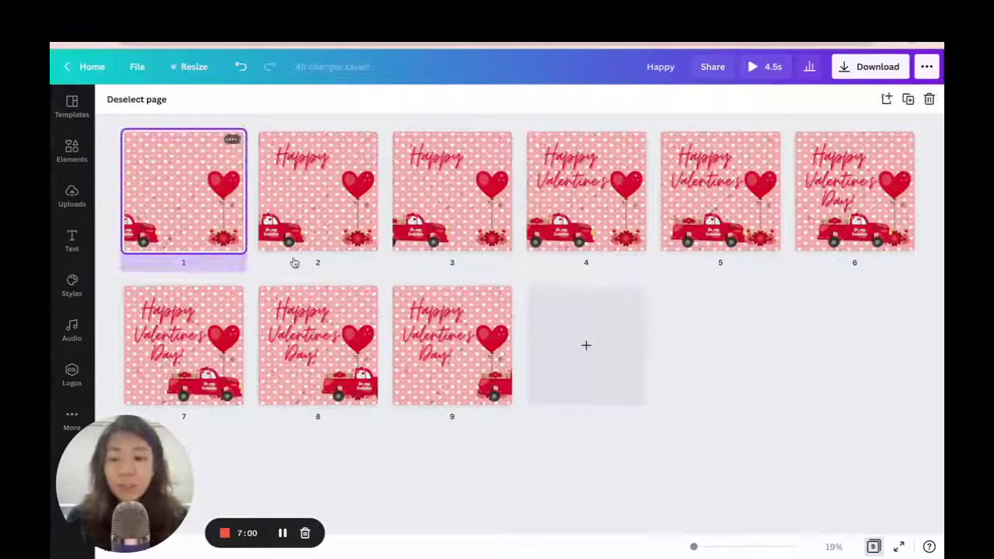
shift+click(455, 339)
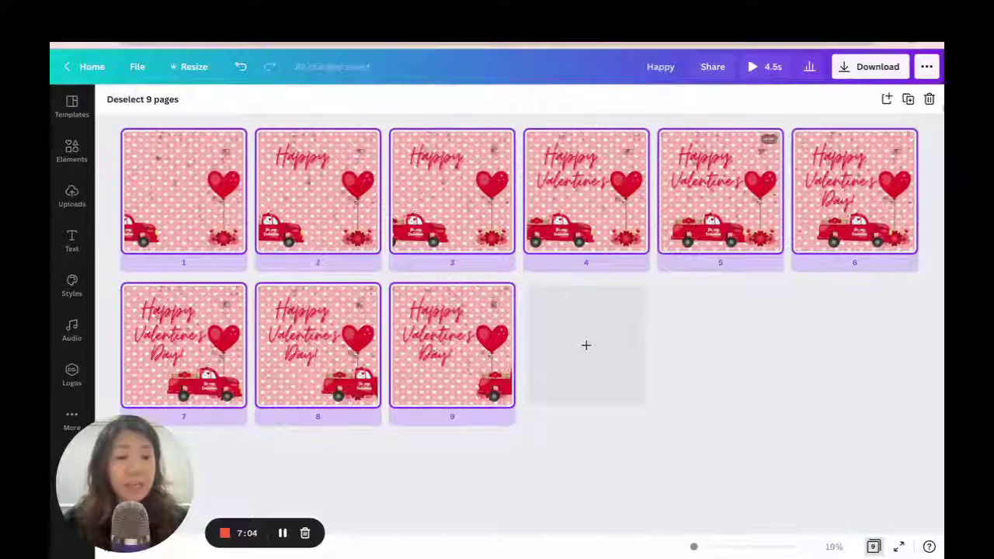
click(909, 101)
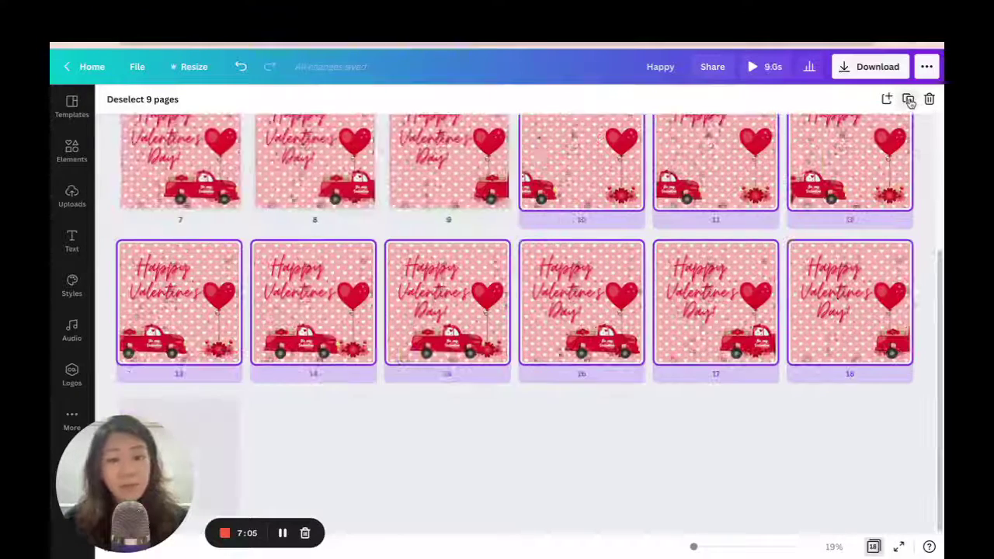
Preview the 18-page, 9.0-second animation full-screen from Page 1
scroll(786, 400, up, 5)
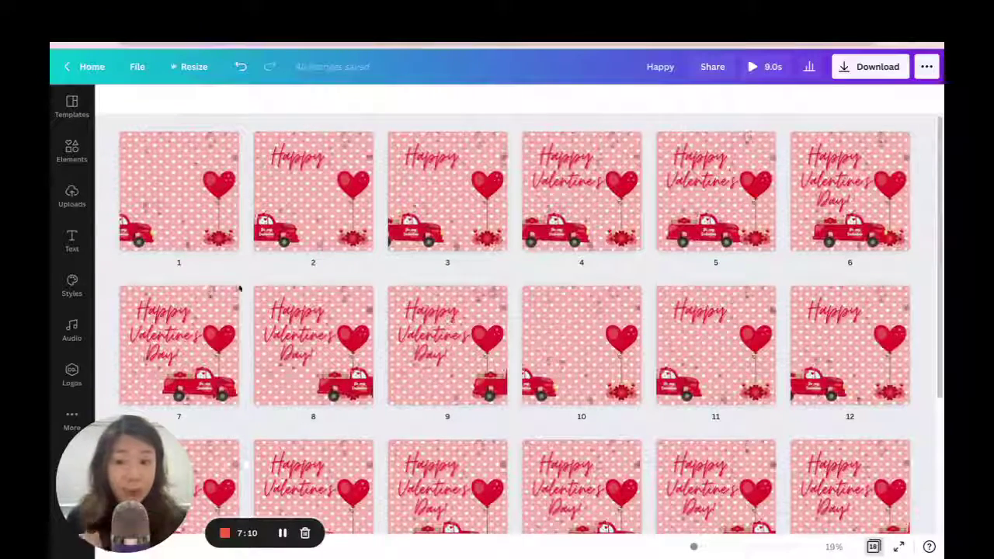
click(163, 178)
click(767, 68)
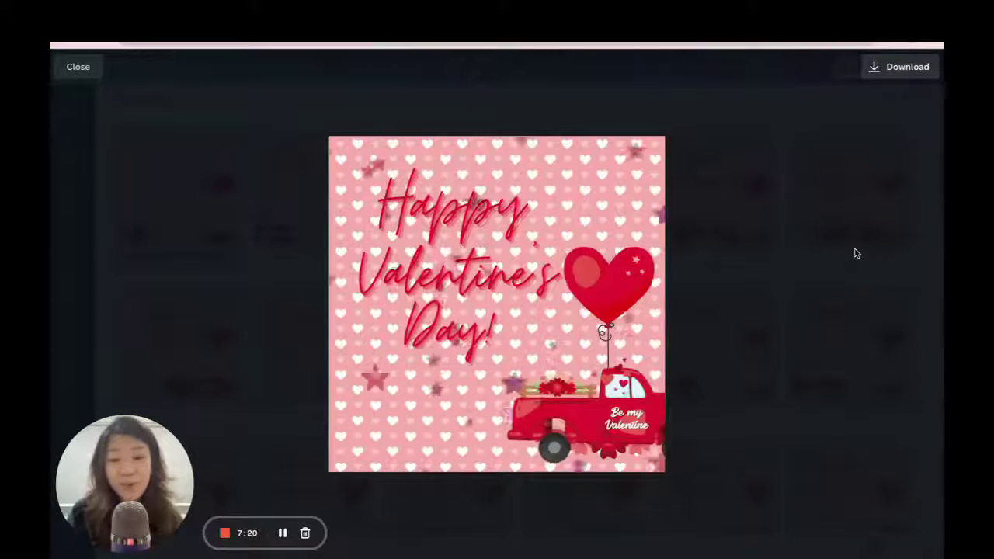
click(78, 67)
click(140, 67)
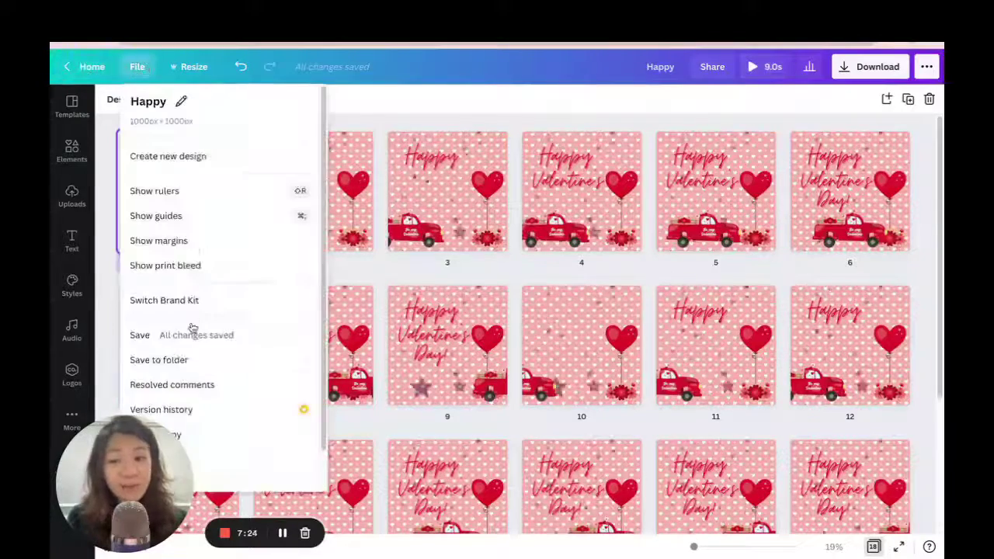
Rename the design from 'Happy' to 'V-day Gif'
click(659, 68)
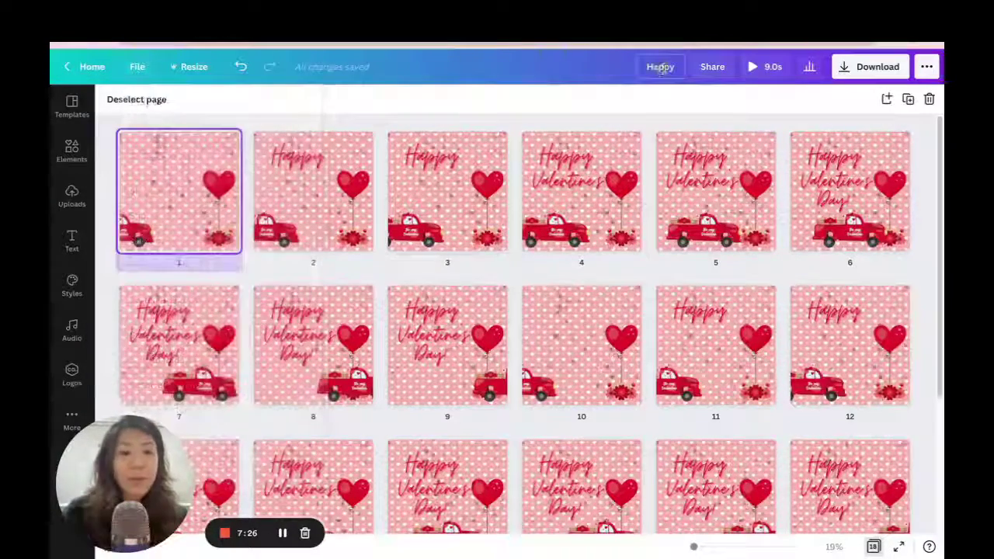
text(V-day Gif)
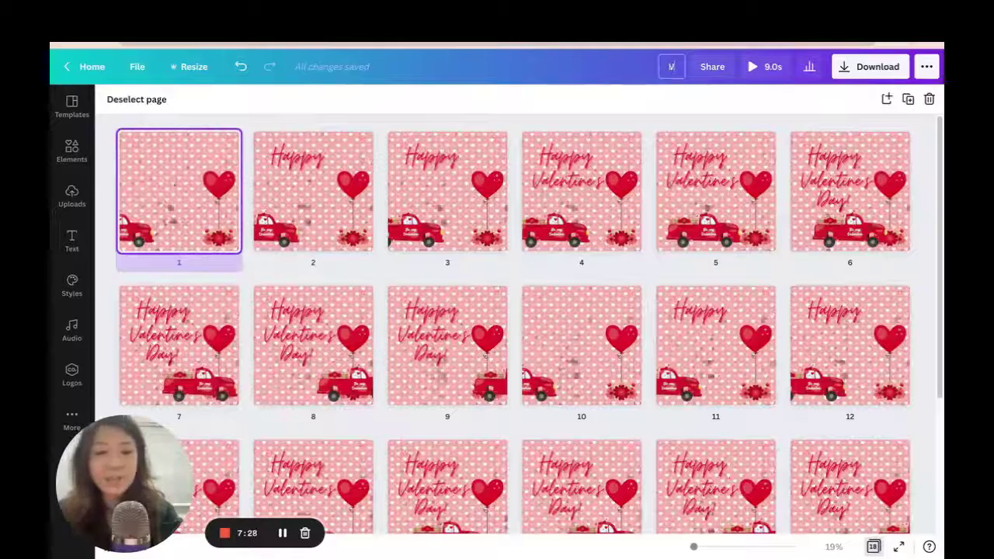
key(Return)
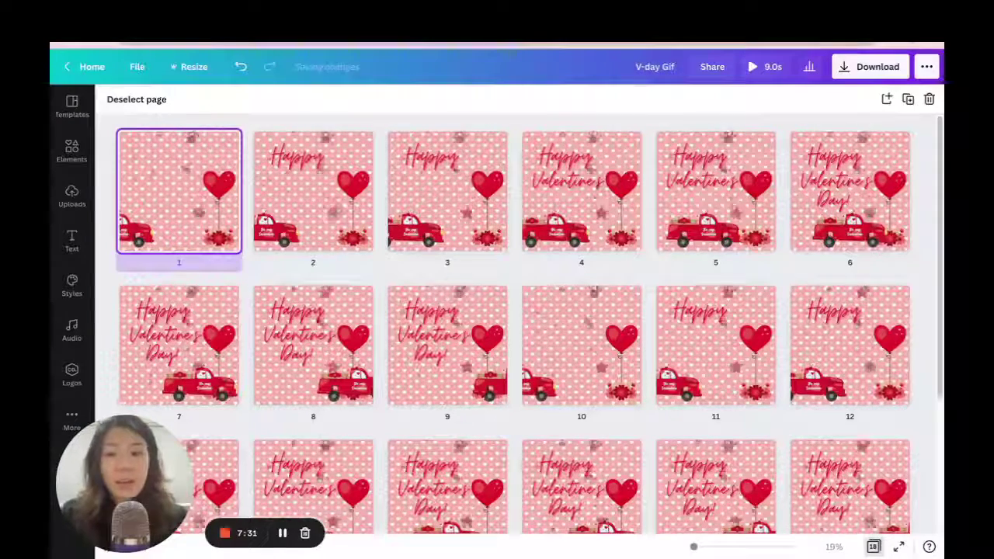
click(862, 67)
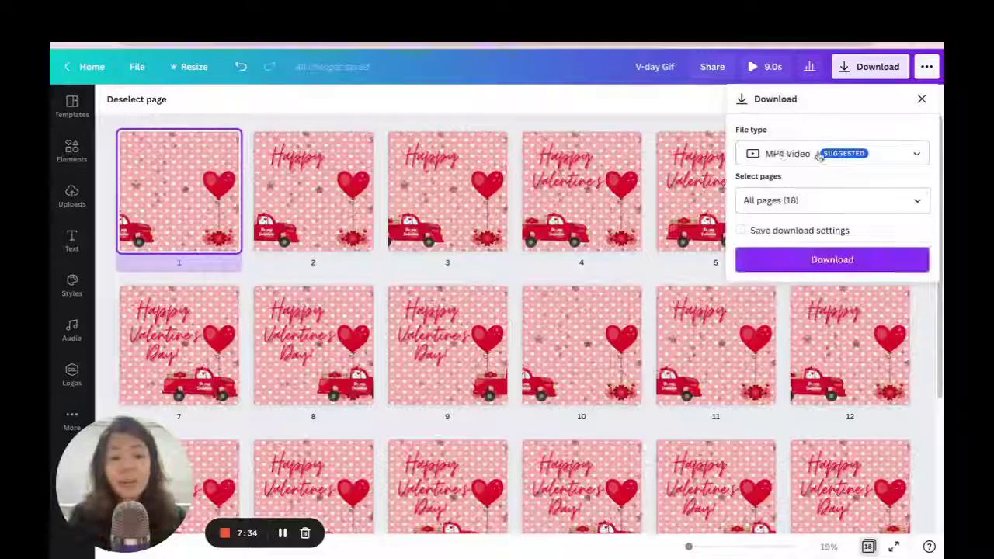
Switch the file type from MP4 Video to GIF and download all 18 pages
click(816, 154)
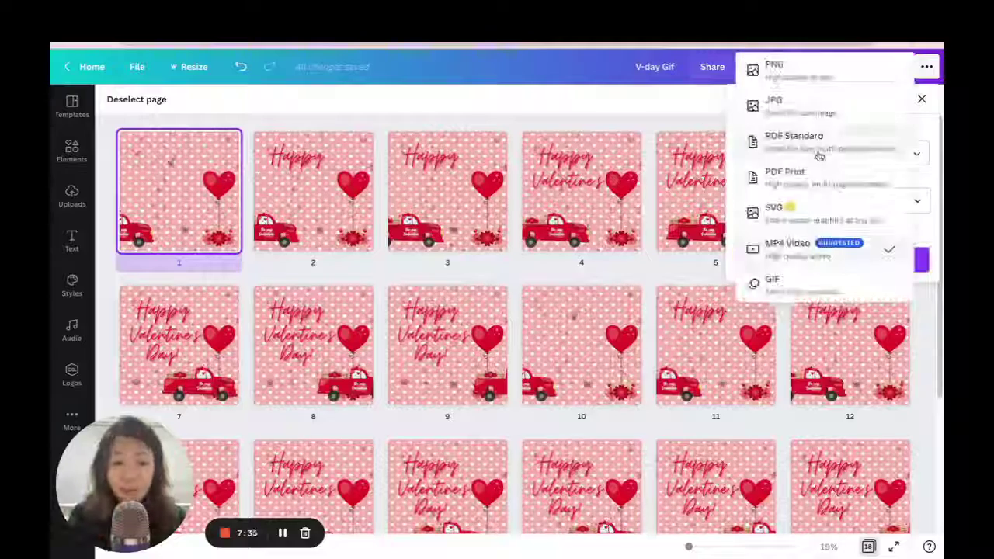
click(826, 288)
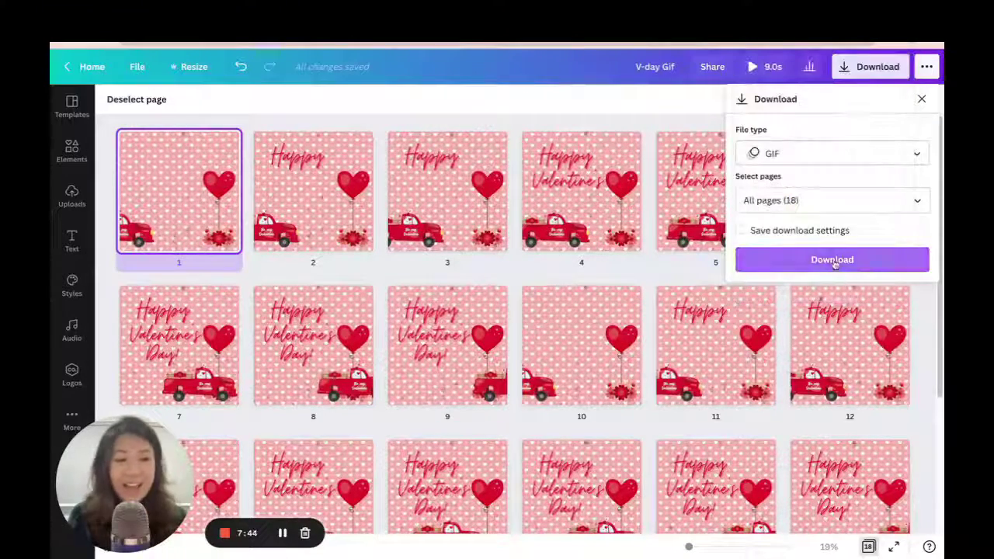
click(826, 259)
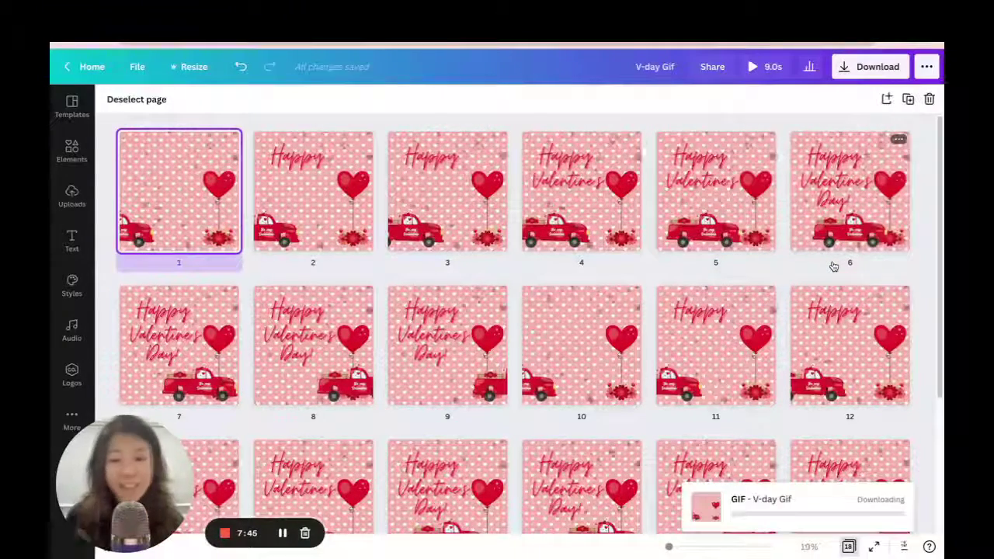